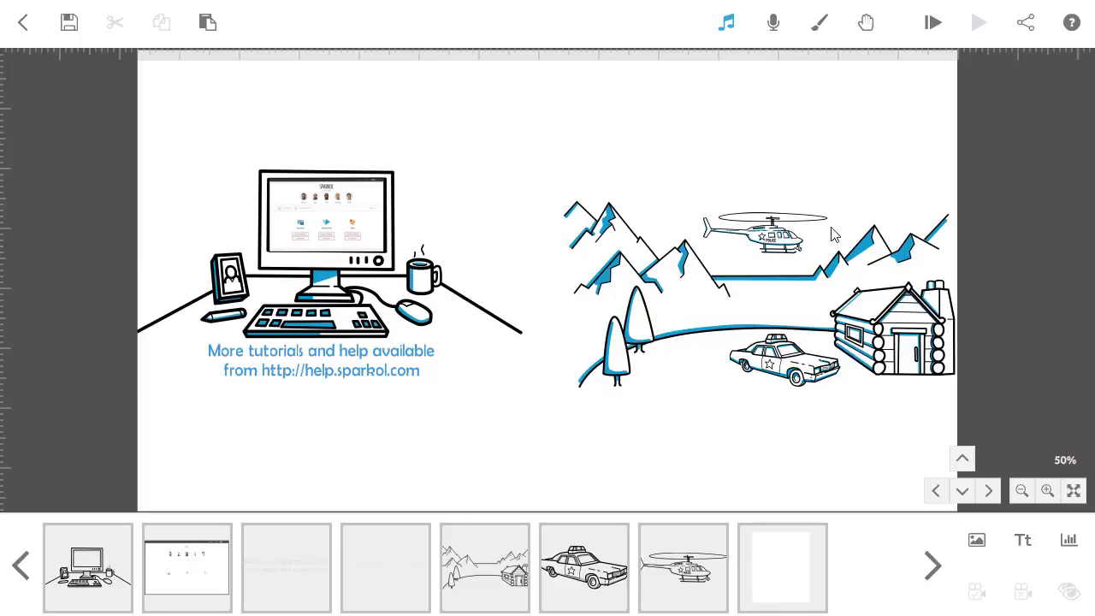
# Step: Preview the scribe from the beginning, stopping once the text under the desktop computer is being drawn
pyautogui.click(933, 47)
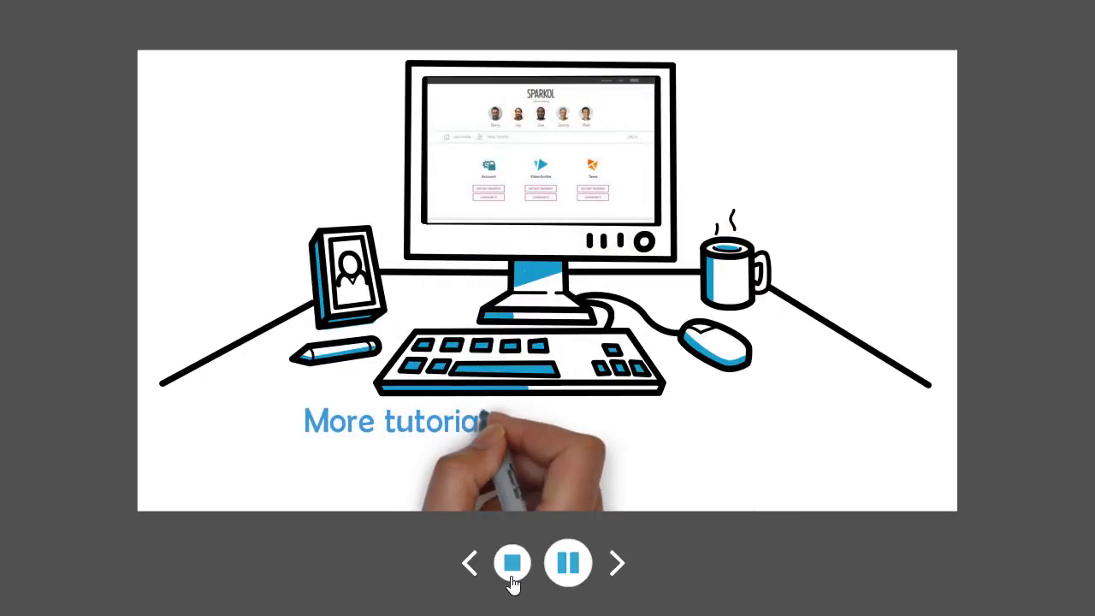
pyautogui.click(512, 569)
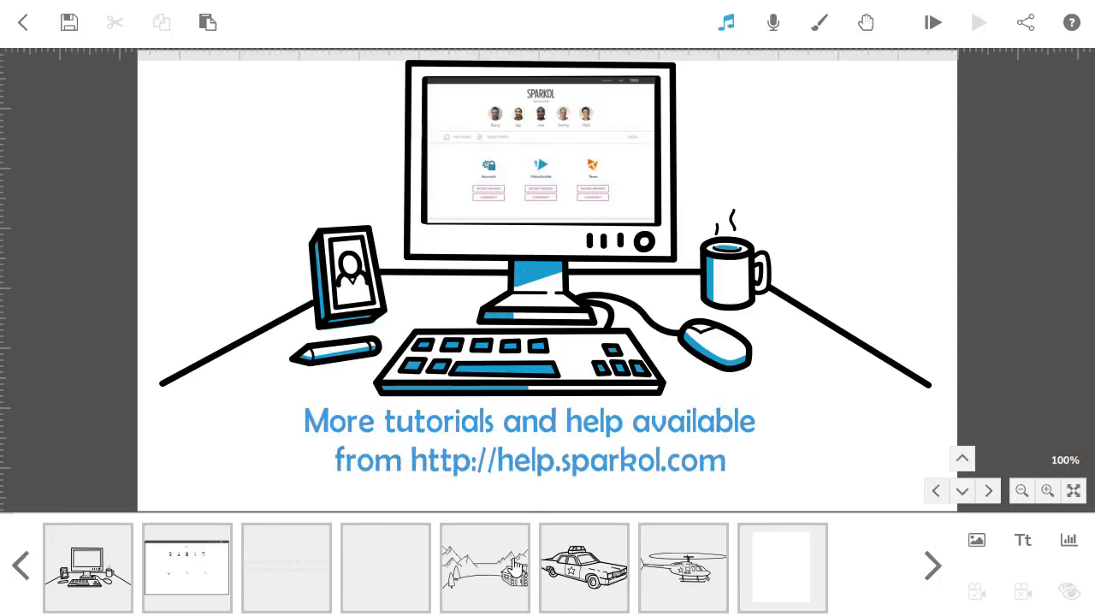
# Step: Set the camera for the web page image to a 177% close-up of the monitor and preview playback from that image
pyautogui.scroll(3, 558, 140)
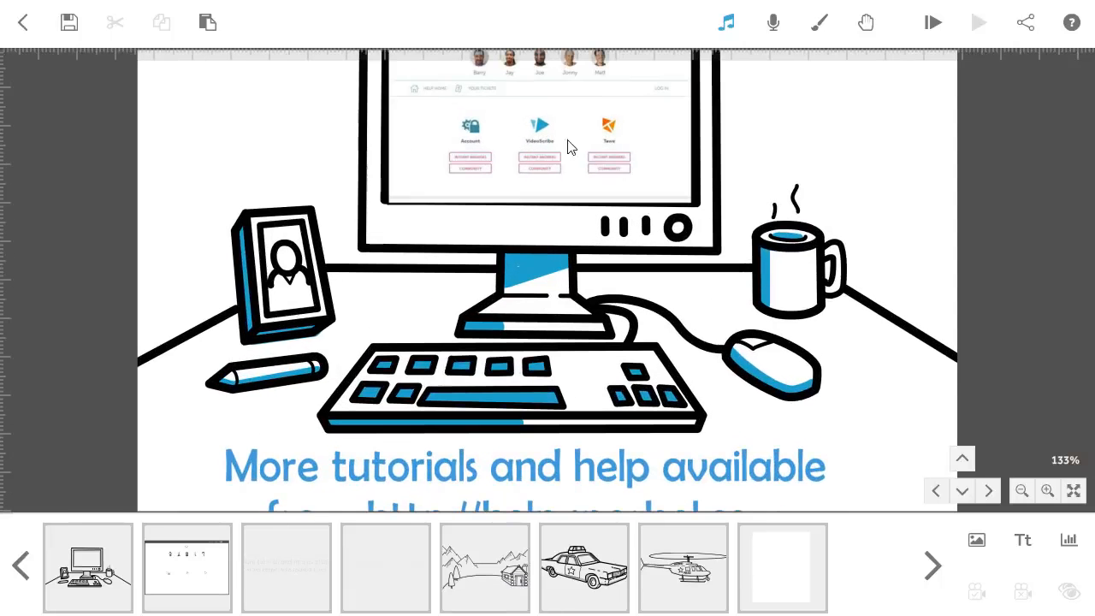
pyautogui.scroll(2, 912, 183)
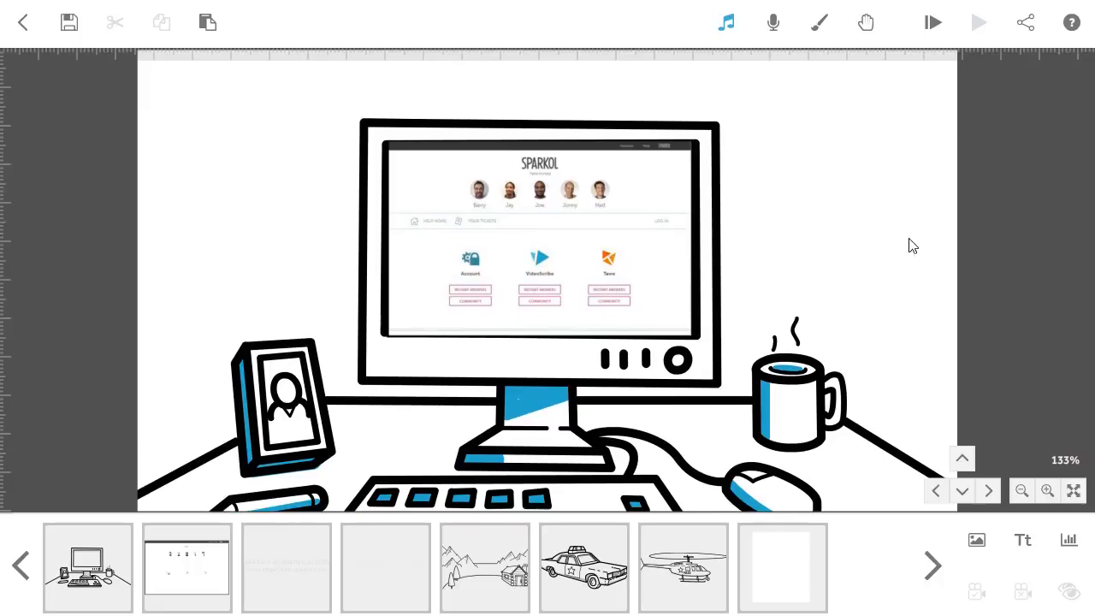
pyautogui.scroll(1, 797, 274)
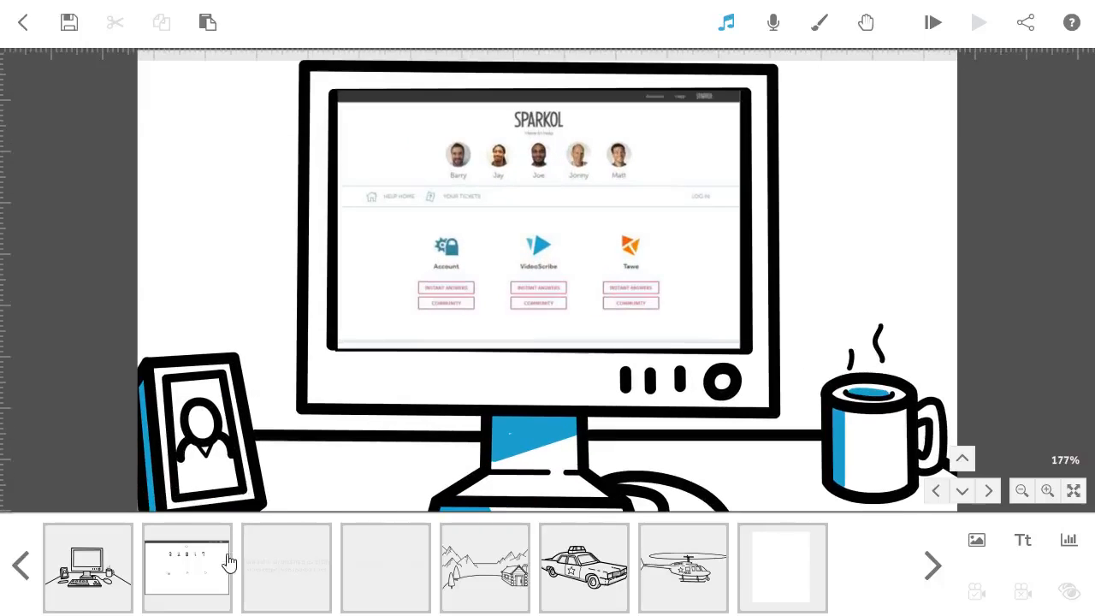
pyautogui.click(189, 575)
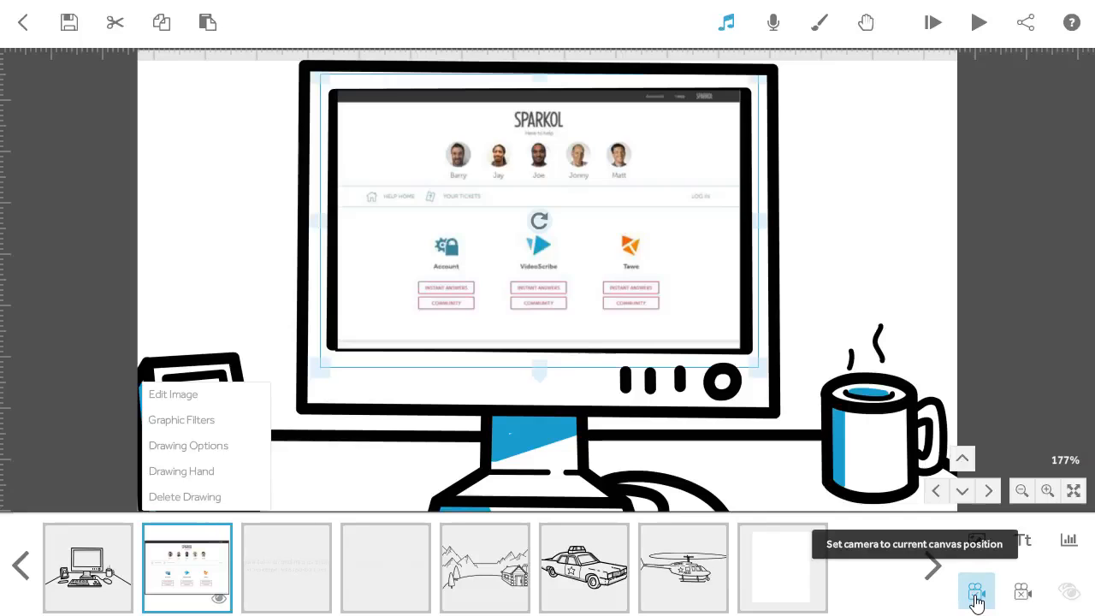
pyautogui.click(972, 599)
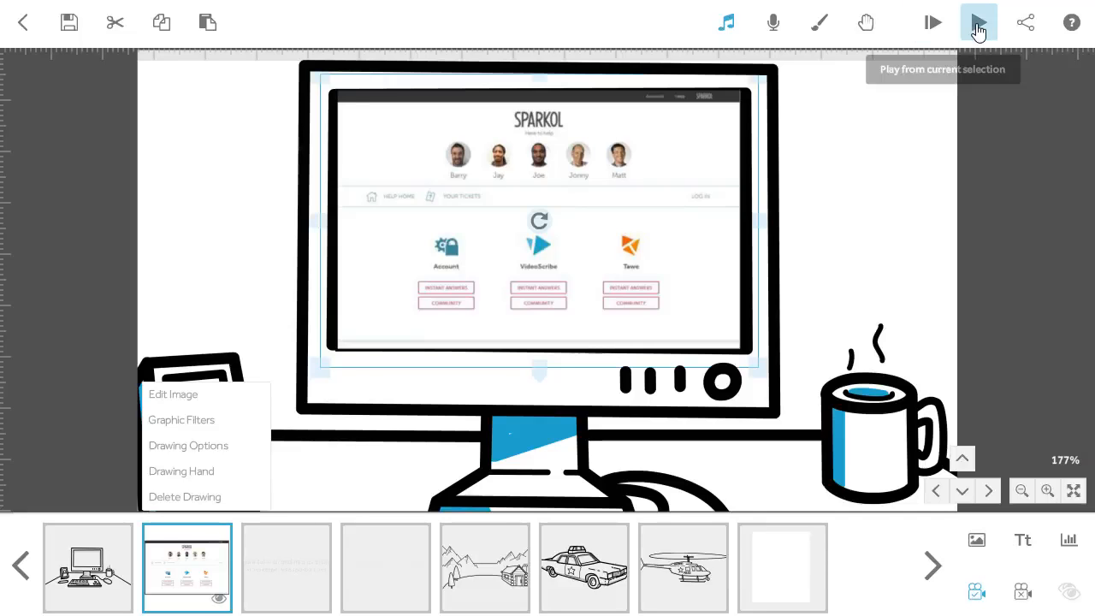
pyautogui.click(978, 25)
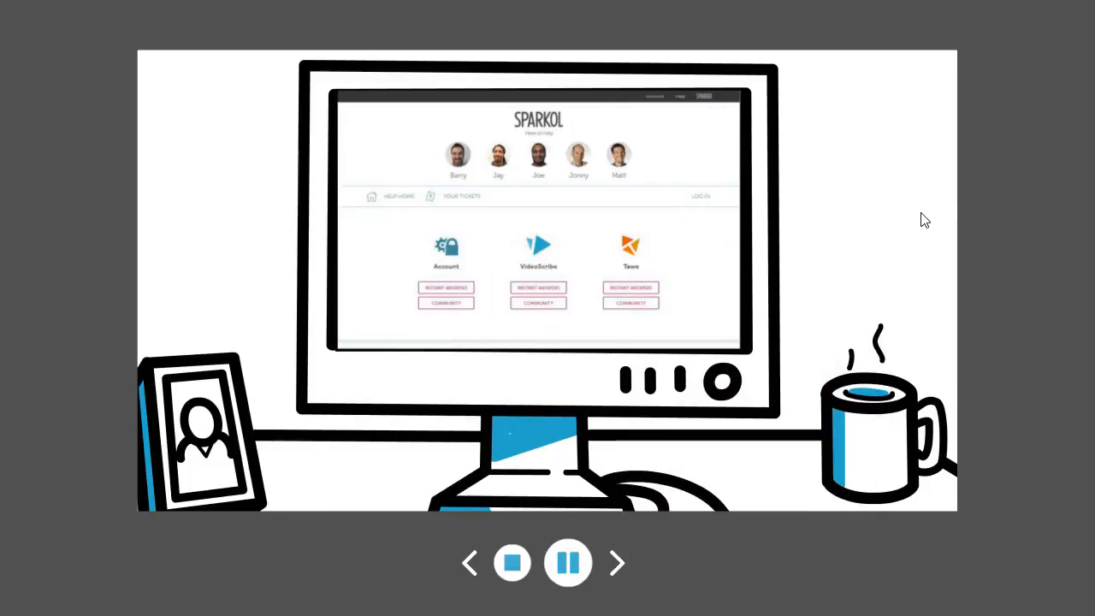
pyautogui.click(514, 580)
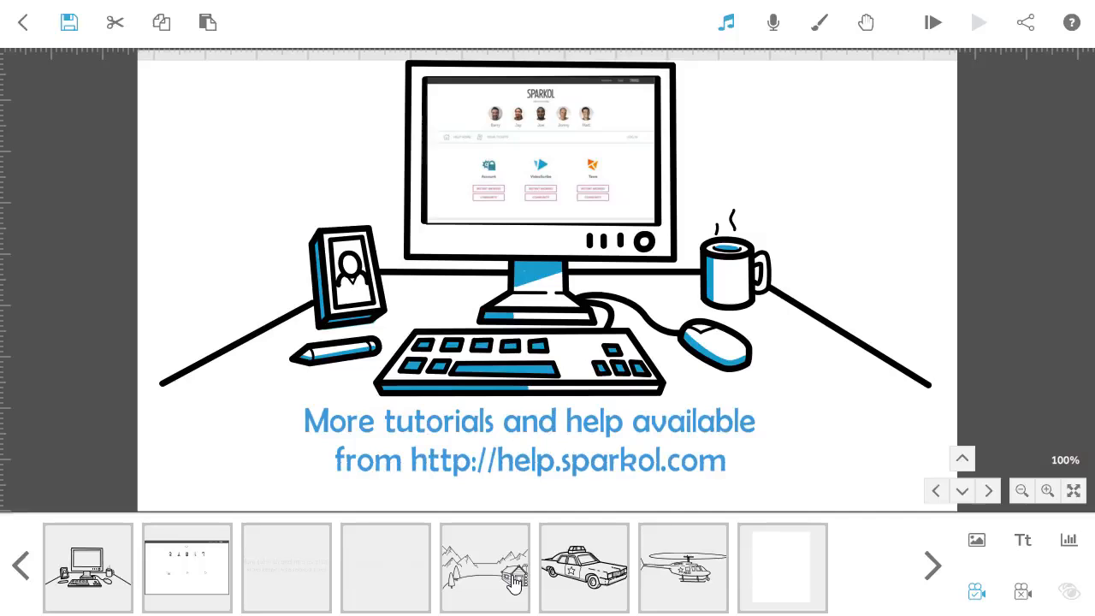
# Step: Shorten the animate time of the "Create a scene" text in its drawing options and apply the change
pyautogui.click(401, 587)
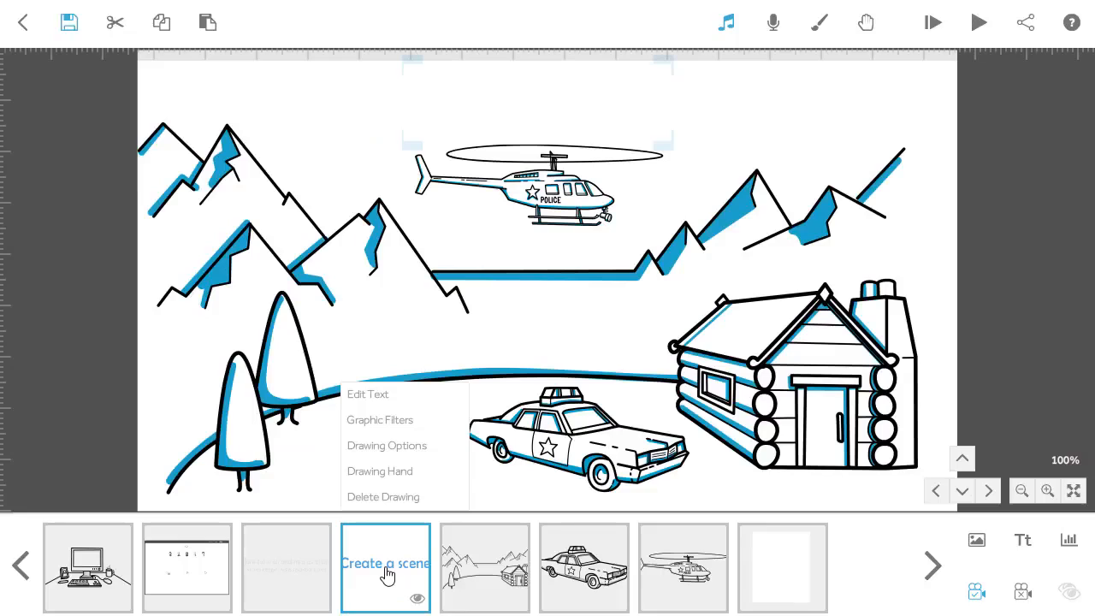
pyautogui.click(387, 446)
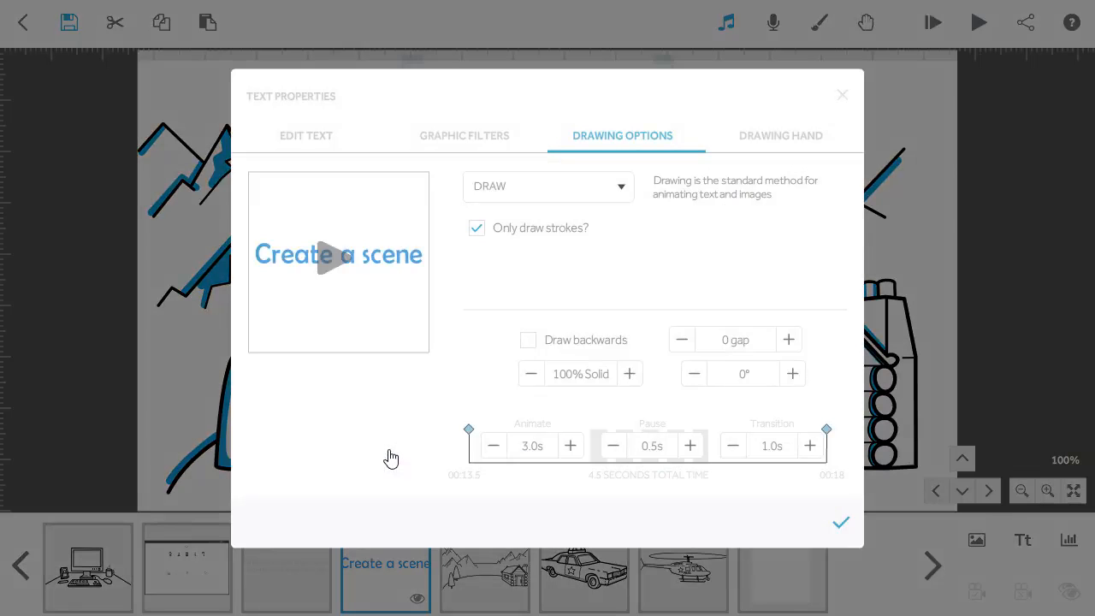
pyautogui.click(492, 448)
pyautogui.click(492, 449)
pyautogui.click(493, 447)
pyautogui.click(840, 526)
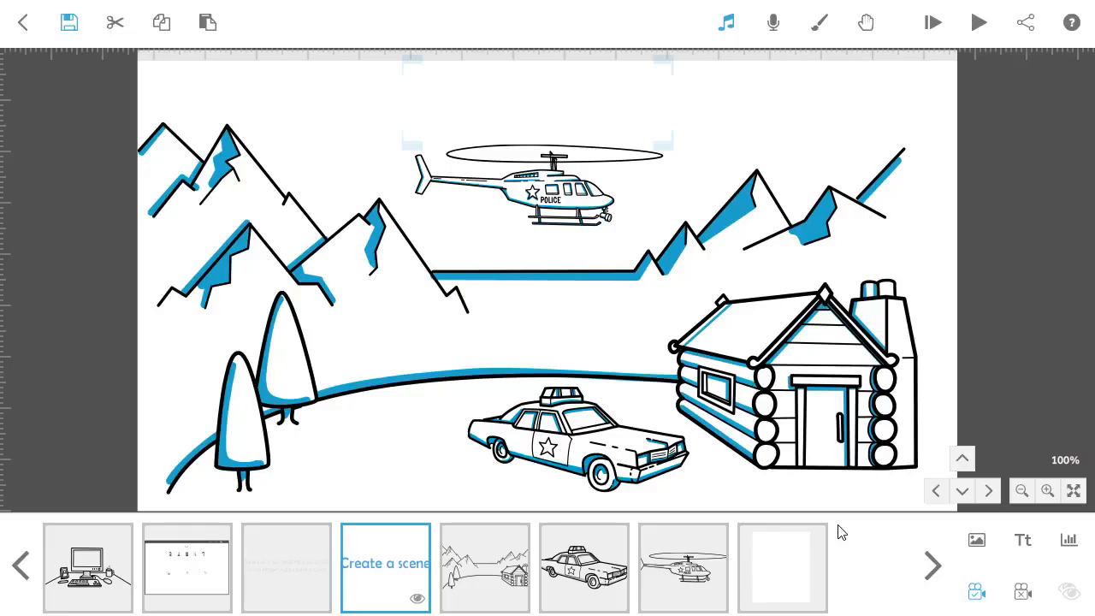
# Step: Set the police helicopter's animation to Move In from the upper-left corner and preview the effect
pyautogui.click(689, 584)
pyautogui.rightClick(689, 584)
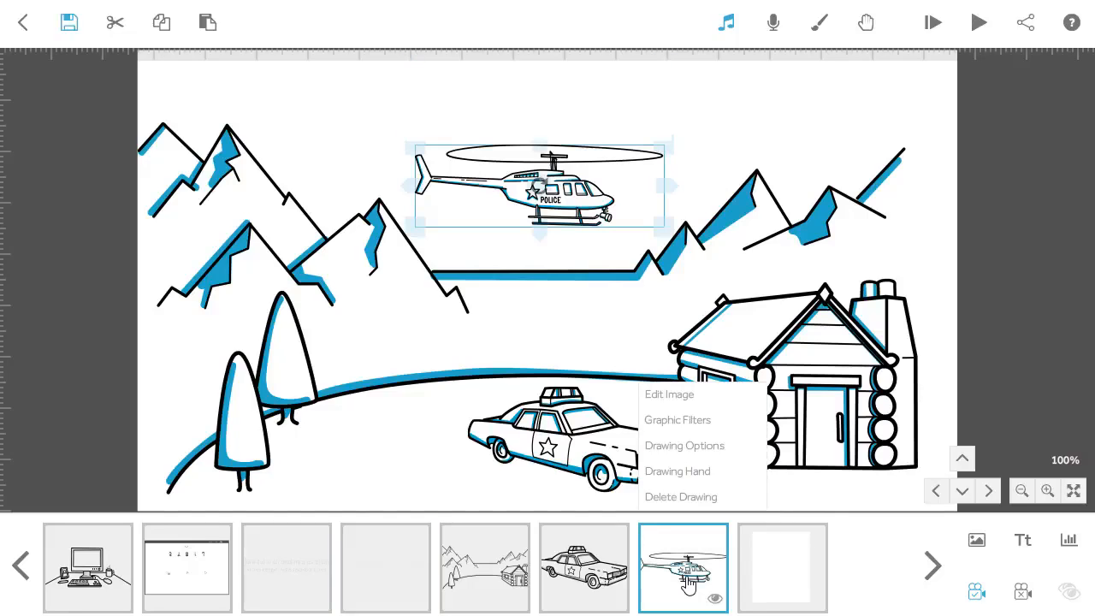
pyautogui.click(684, 446)
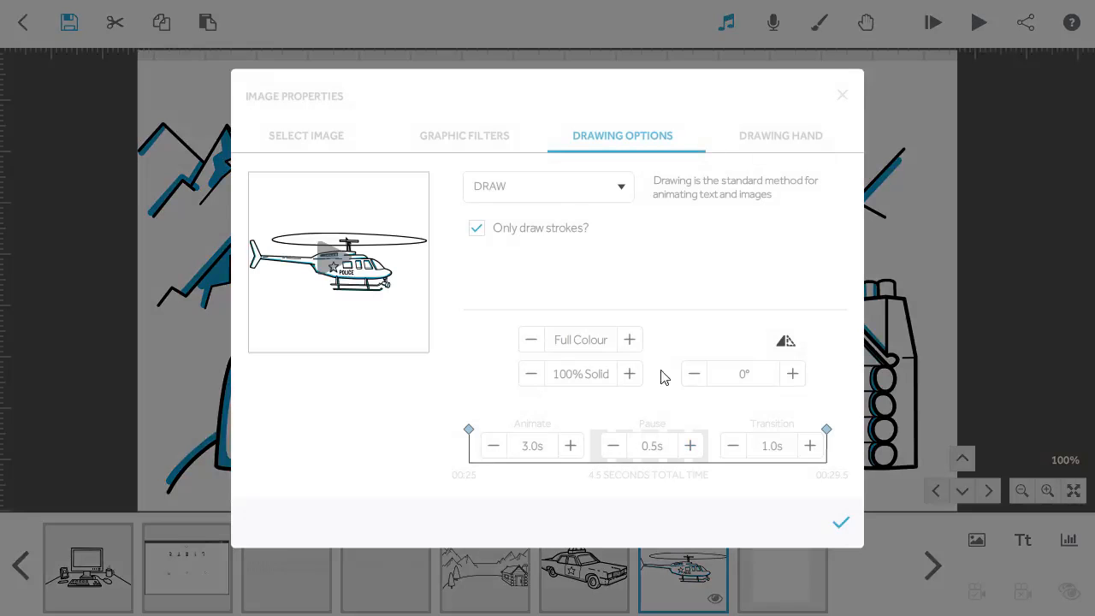
pyautogui.click(623, 202)
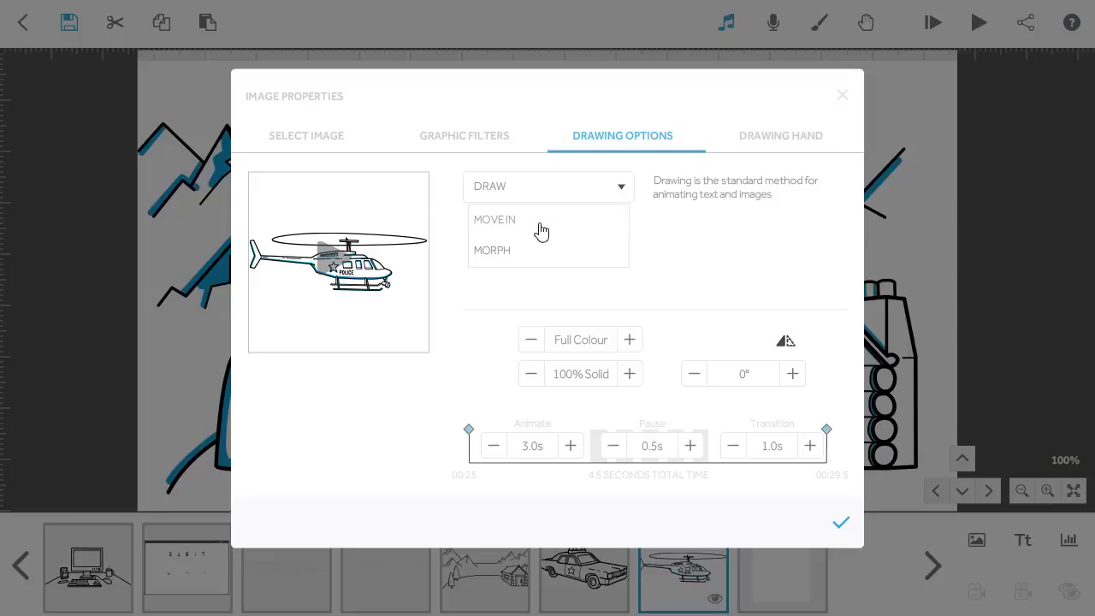
pyautogui.click(512, 232)
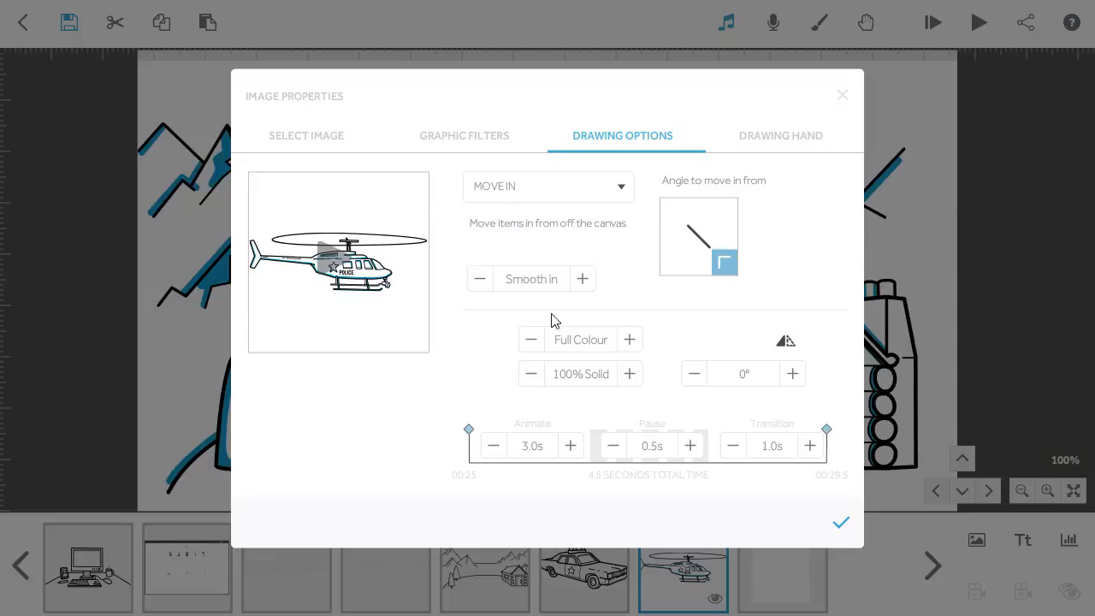
pyautogui.click(668, 269)
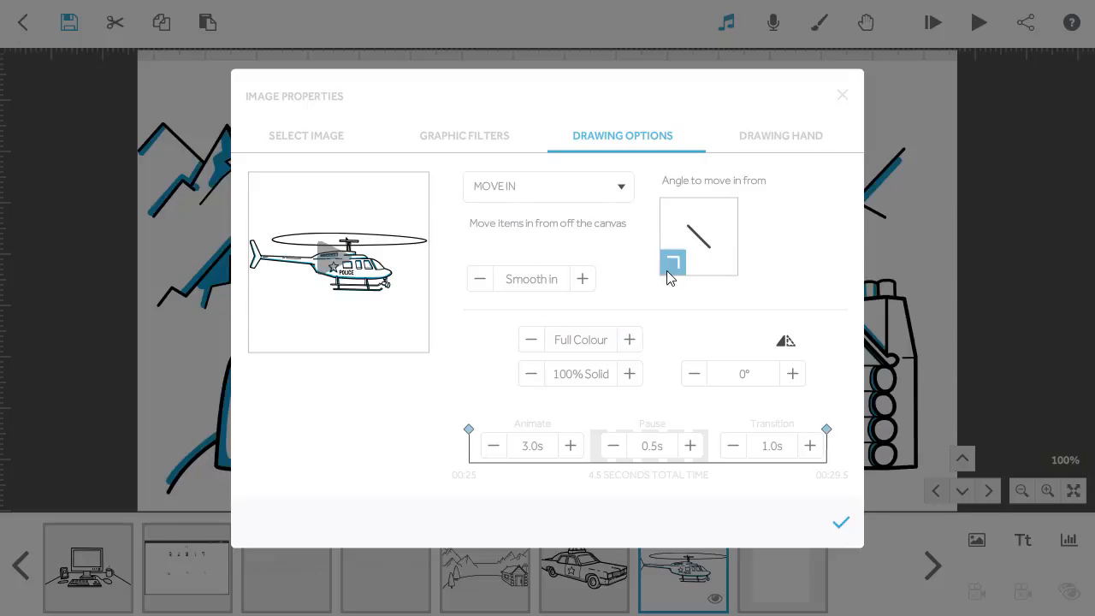
pyautogui.click(670, 214)
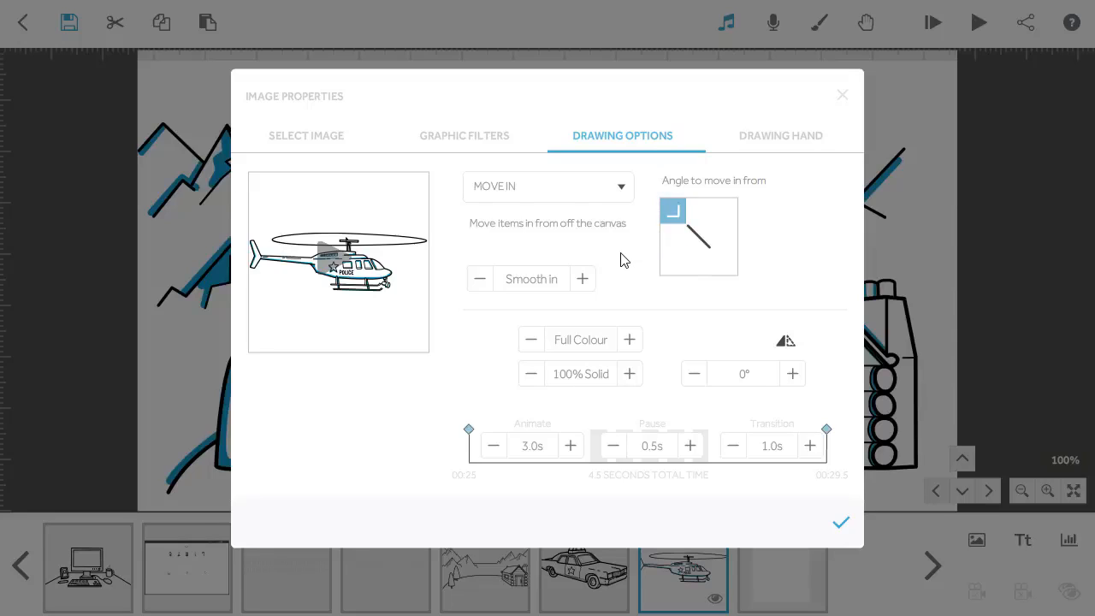
pyautogui.click(325, 267)
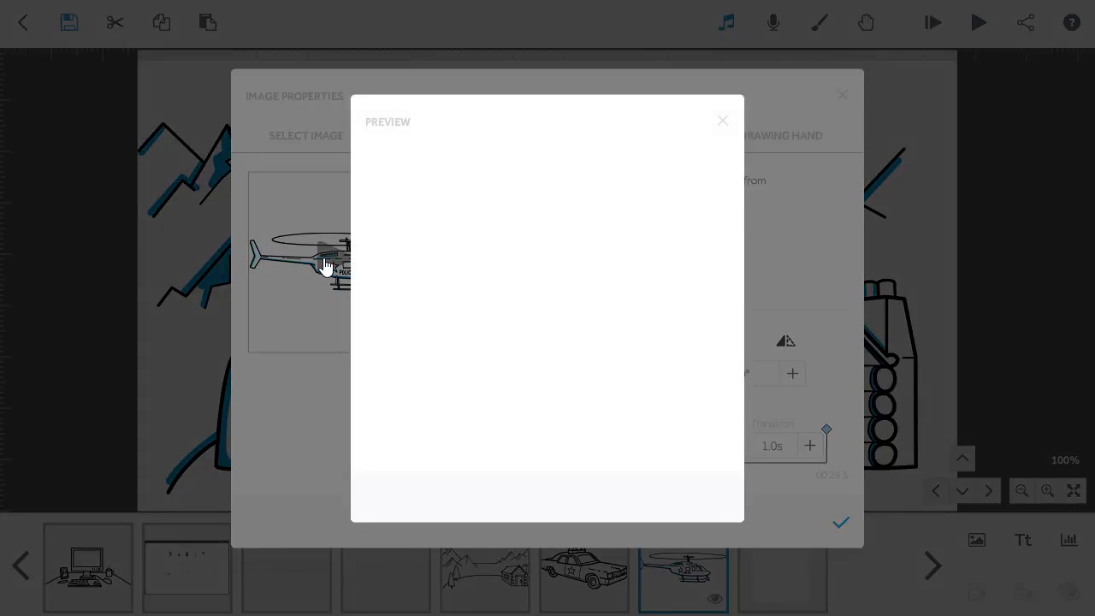
pyautogui.click(724, 126)
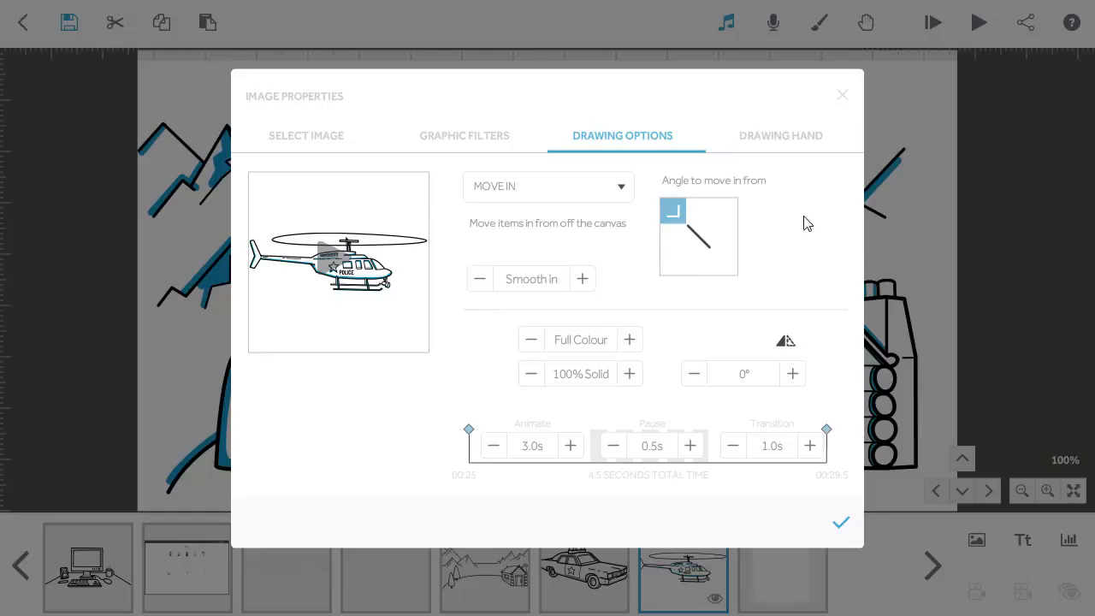
# Step: Set the helicopter's drawing hand to No Hand
pyautogui.click(782, 138)
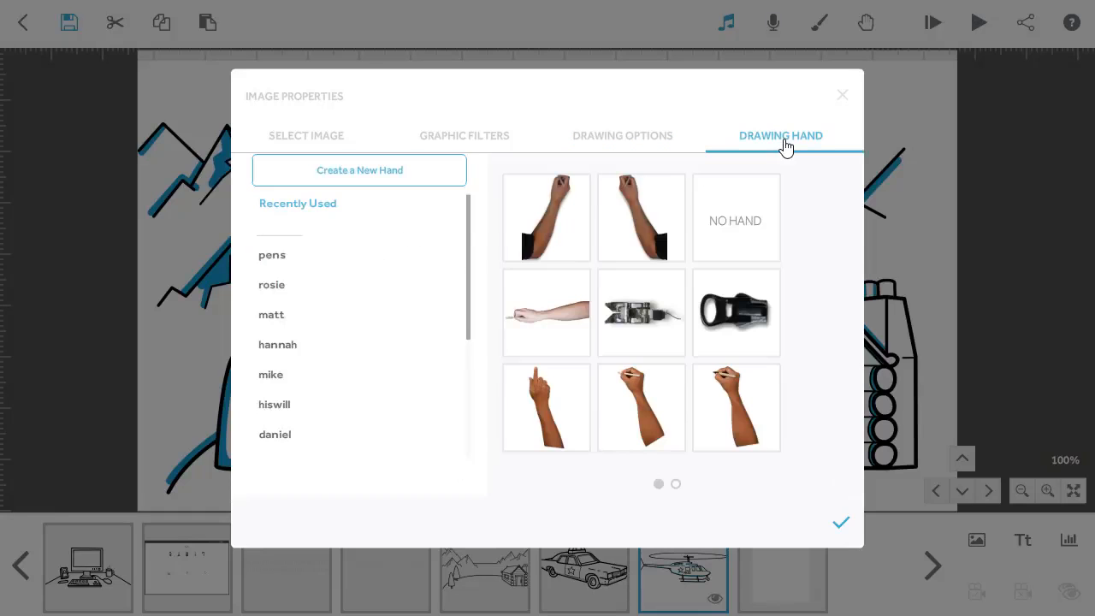
pyautogui.click(729, 228)
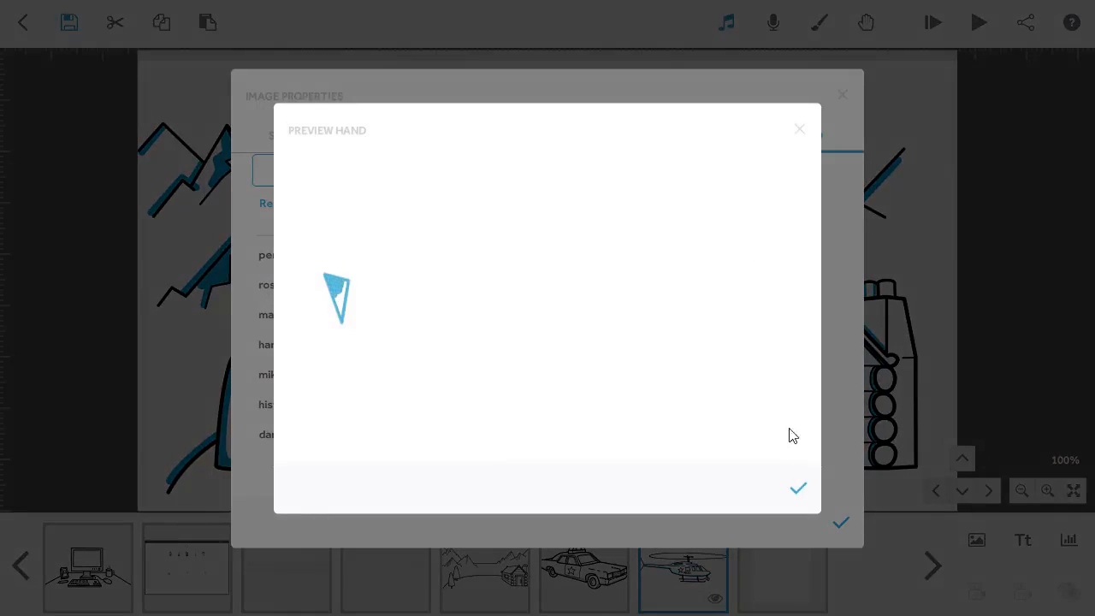
pyautogui.click(802, 493)
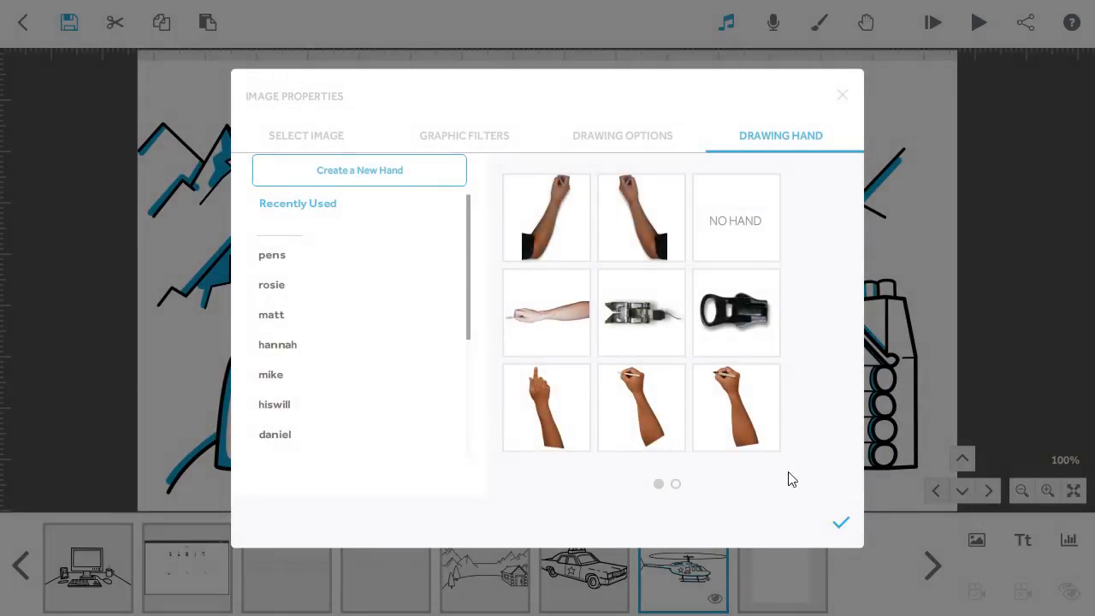
# Step: Rotate the helicopter image to 10°, preview its movement and apply the image properties
pyautogui.click(634, 141)
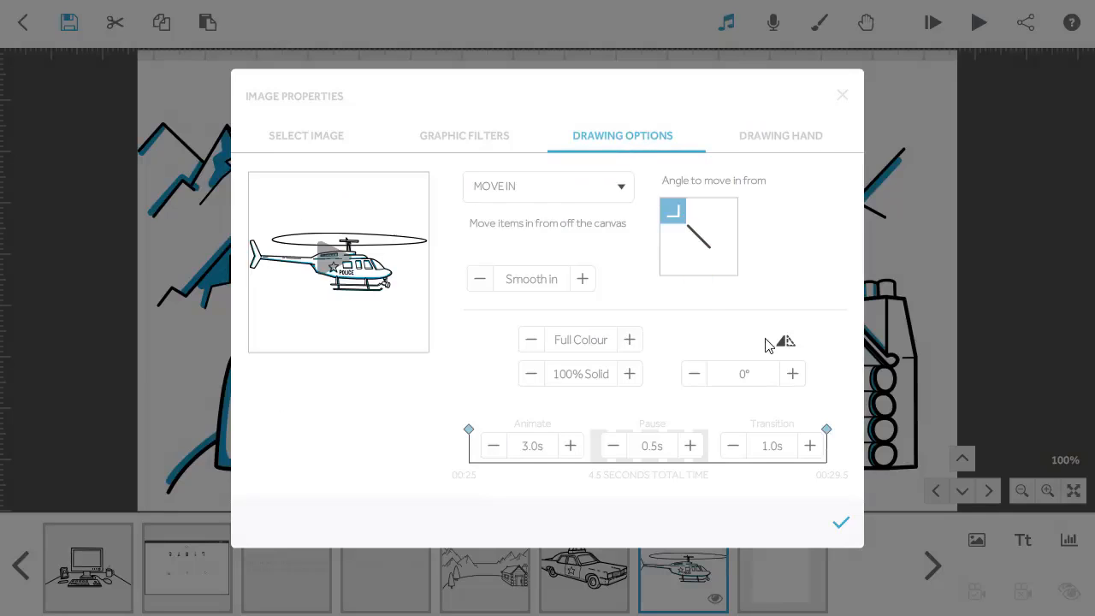
pyautogui.click(793, 374)
pyautogui.click(794, 374)
pyautogui.click(793, 374)
pyautogui.click(793, 374)
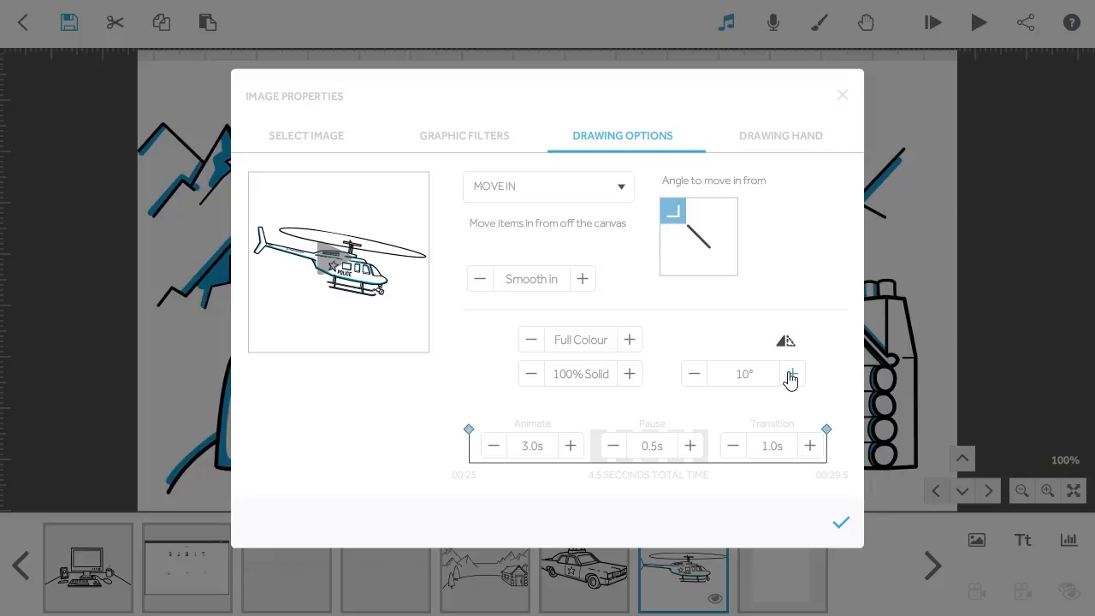
pyautogui.click(332, 263)
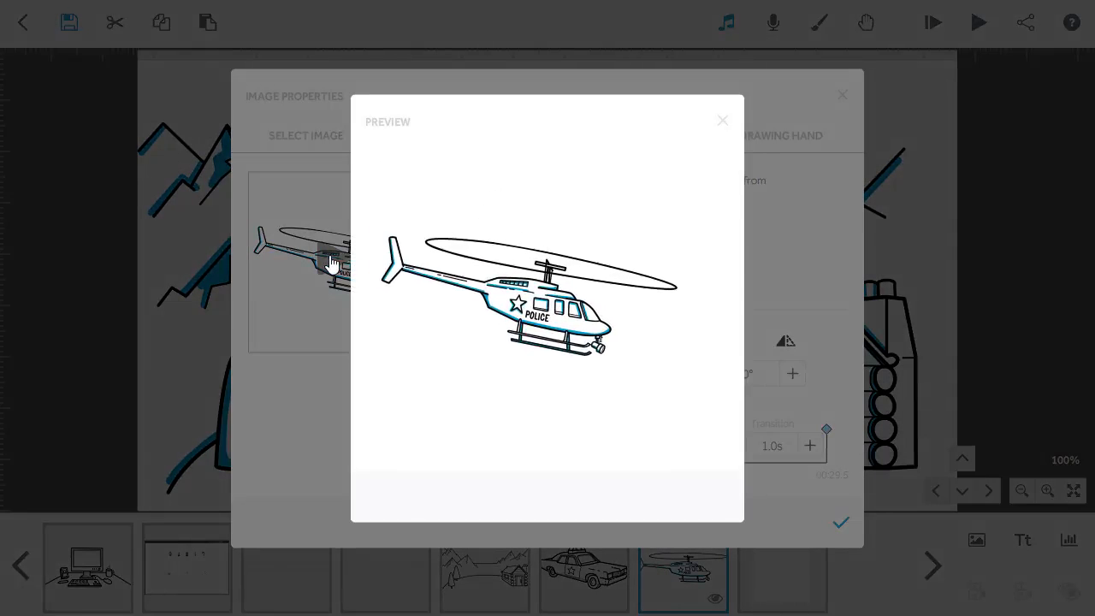
pyautogui.click(723, 124)
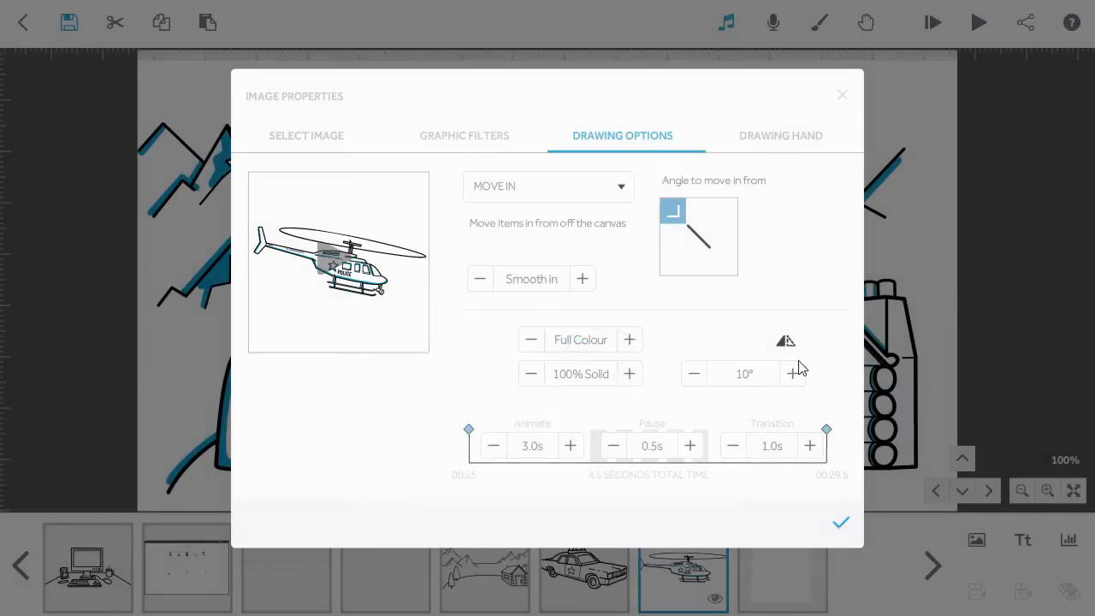
pyautogui.click(841, 534)
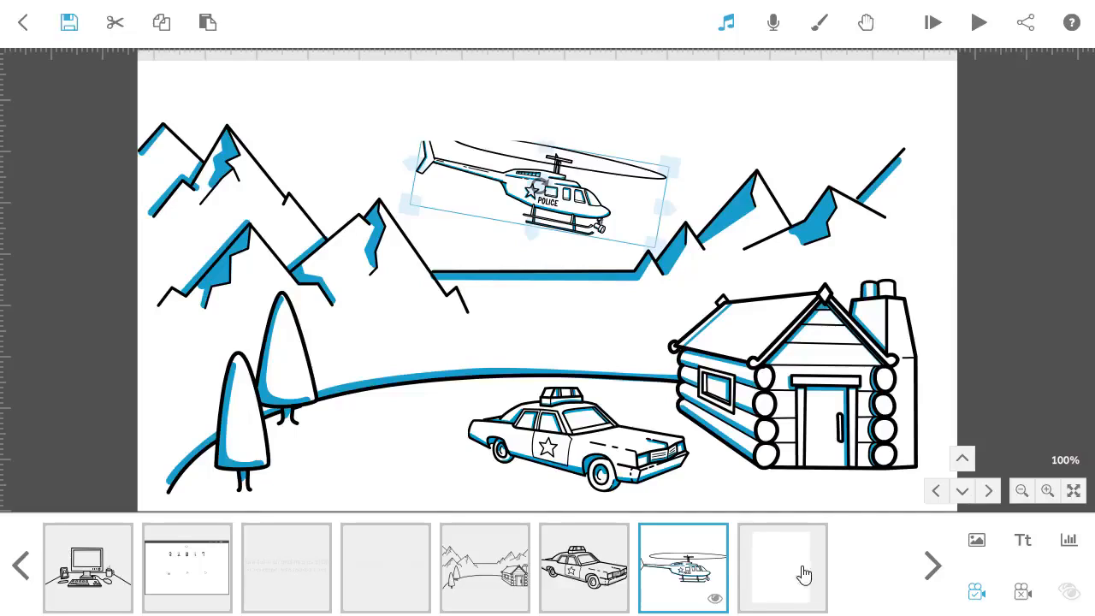
# Step: Duplicate the police car by copying and pasting it in the timeline
pyautogui.click(579, 569)
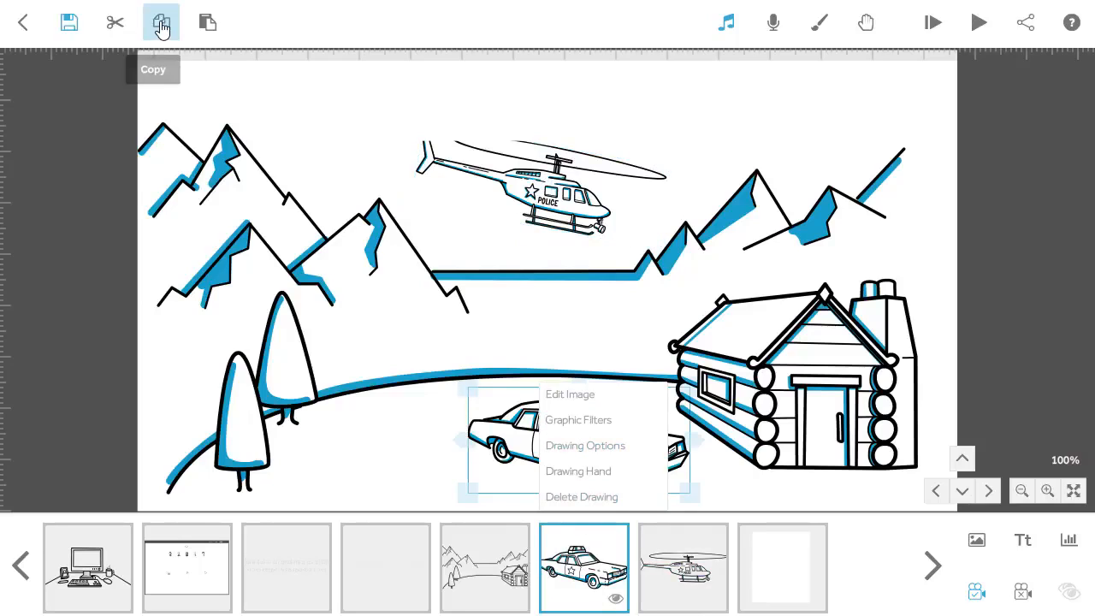
pyautogui.click(215, 28)
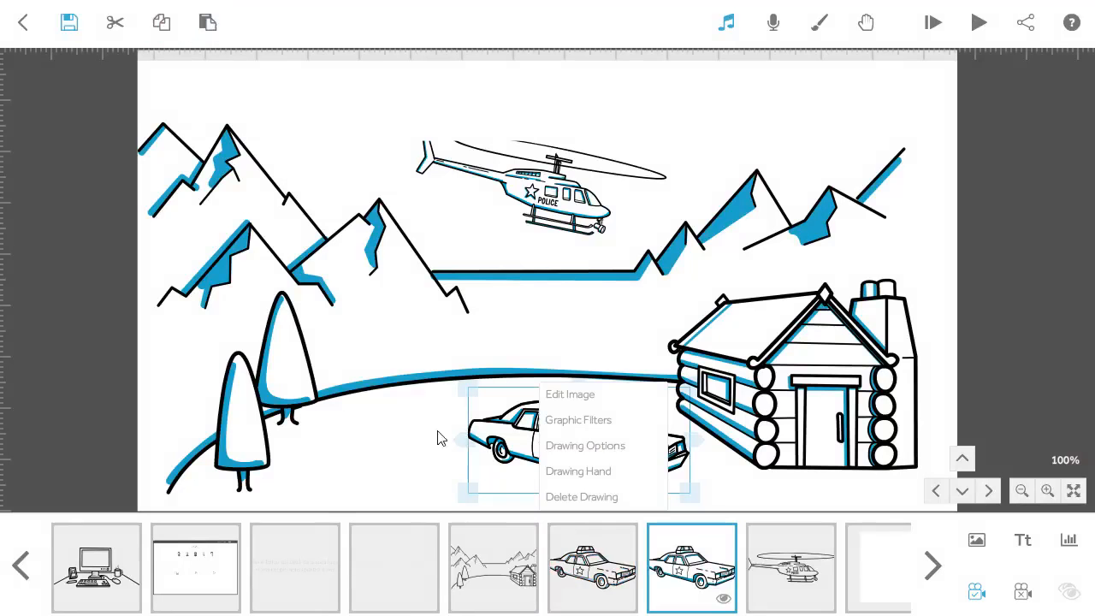
# Step: Set the first police car's animate and pause times to 0.0s, reduce its transition time and apply the changes
pyautogui.click(592, 565)
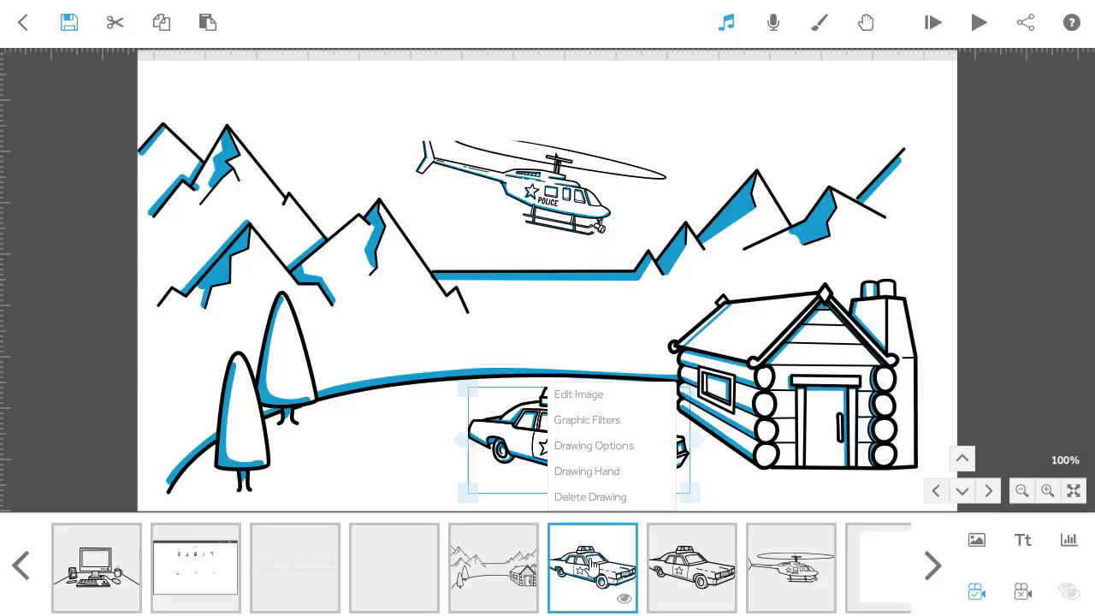
pyautogui.click(596, 446)
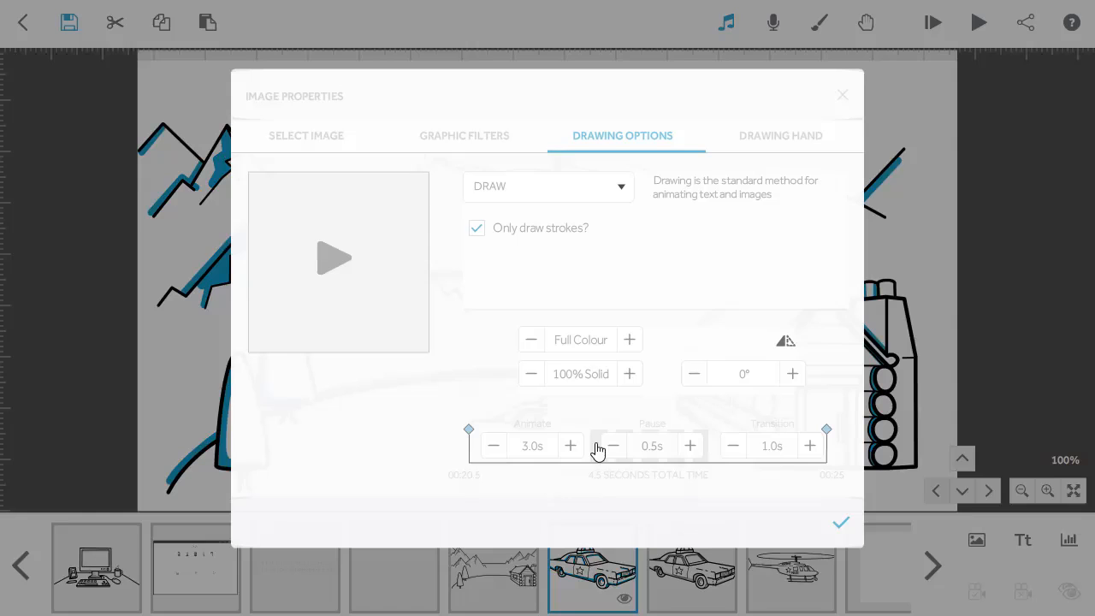
pyautogui.click(494, 445)
pyautogui.click(493, 446)
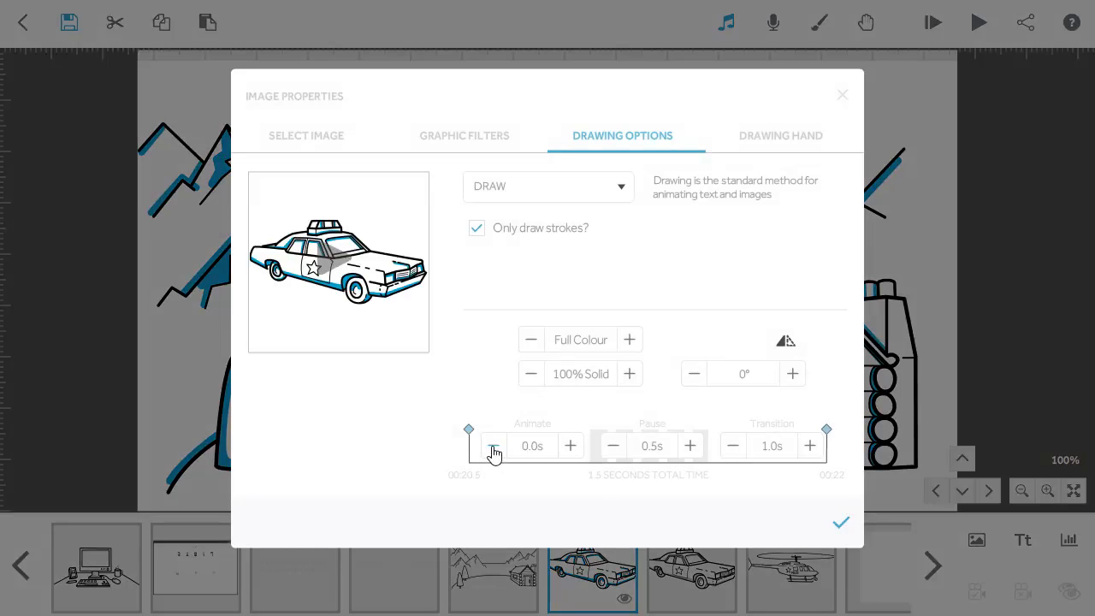
pyautogui.click(612, 446)
pyautogui.click(733, 446)
pyautogui.click(733, 446)
pyautogui.click(843, 530)
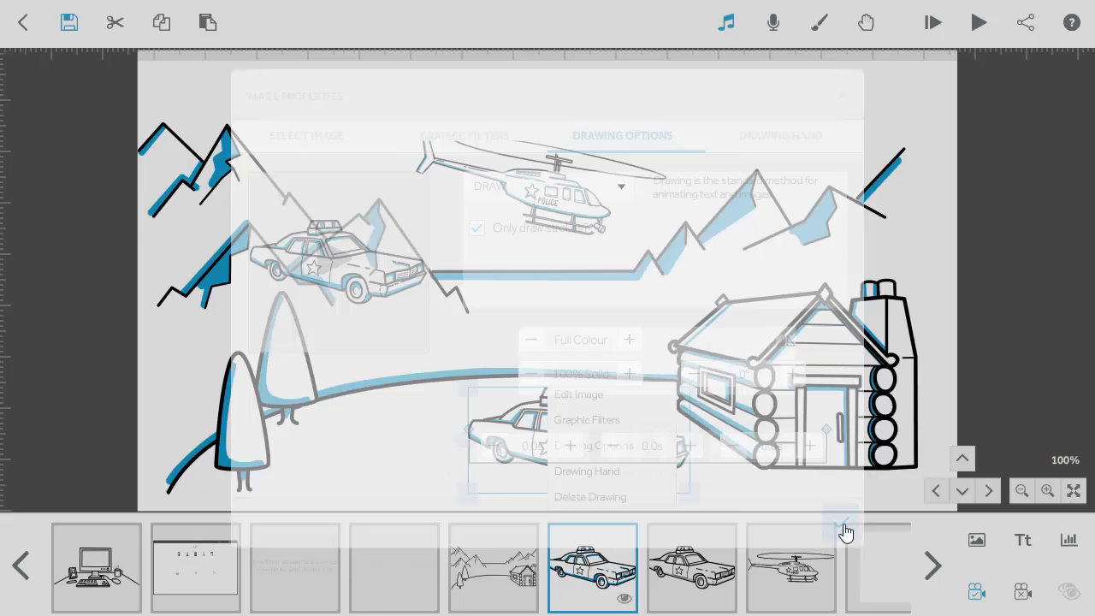
# Step: Shrink the first police car to a tiny size and make the second police car morph from it
pyautogui.moveTo(474, 495); pyautogui.dragTo(580, 444)
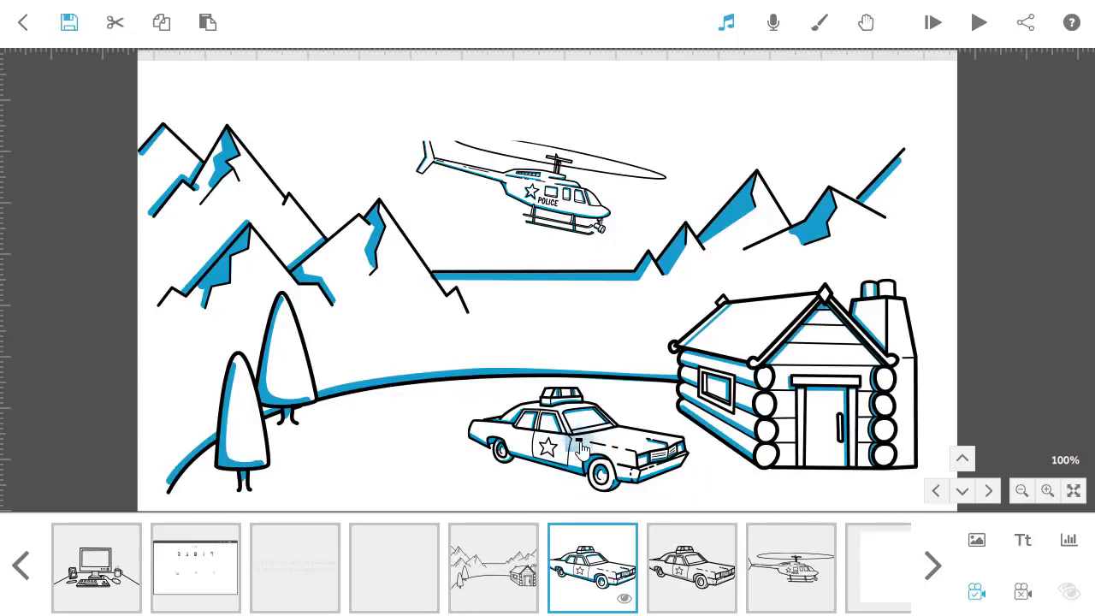
pyautogui.click(690, 586)
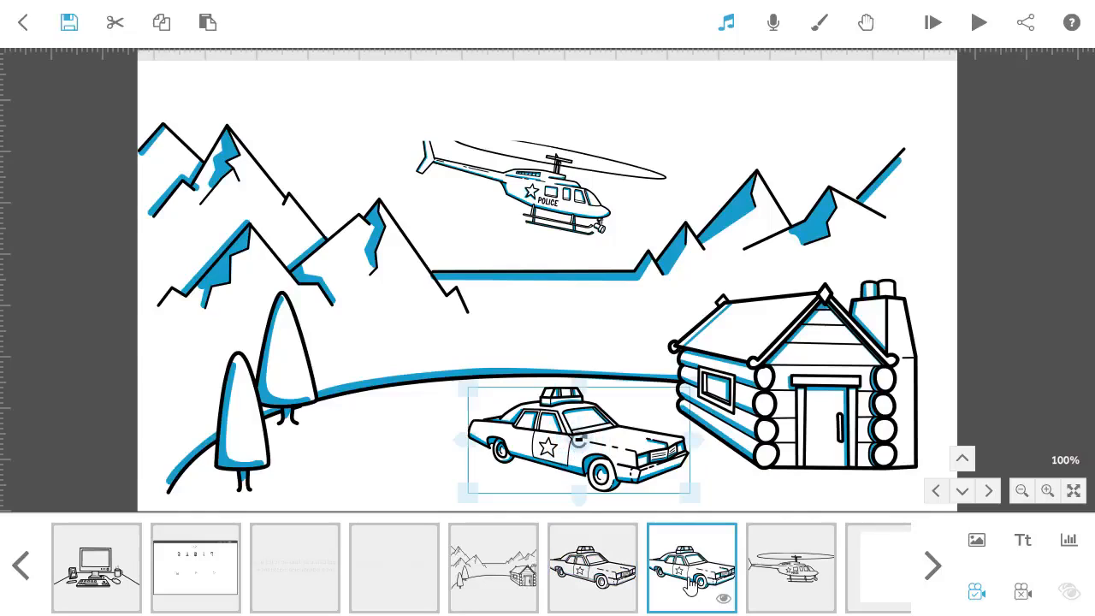
pyautogui.click(690, 585)
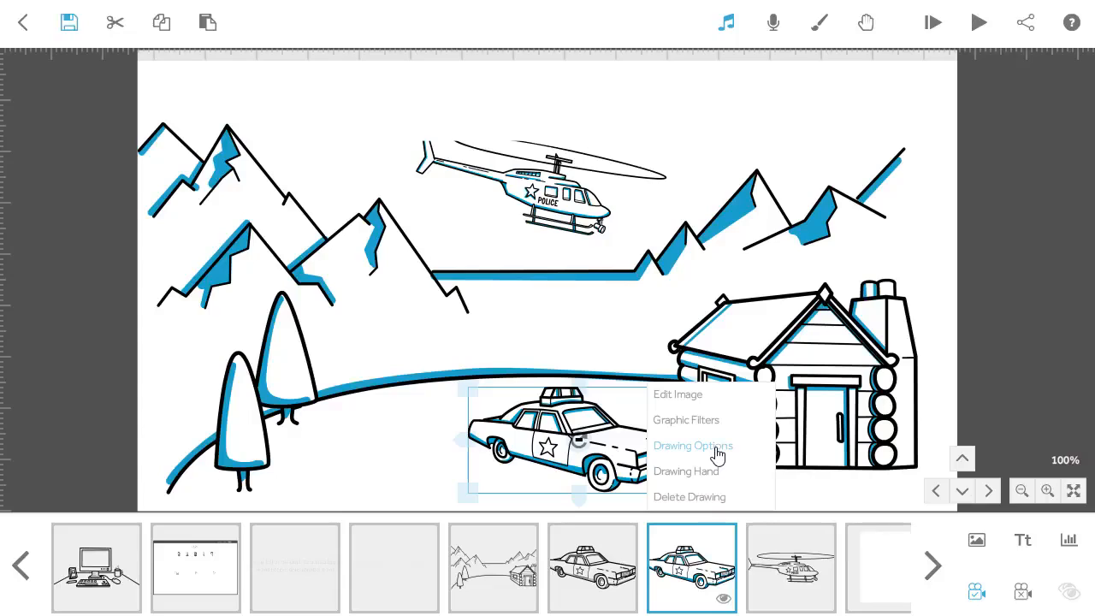
pyautogui.click(718, 455)
pyautogui.click(624, 190)
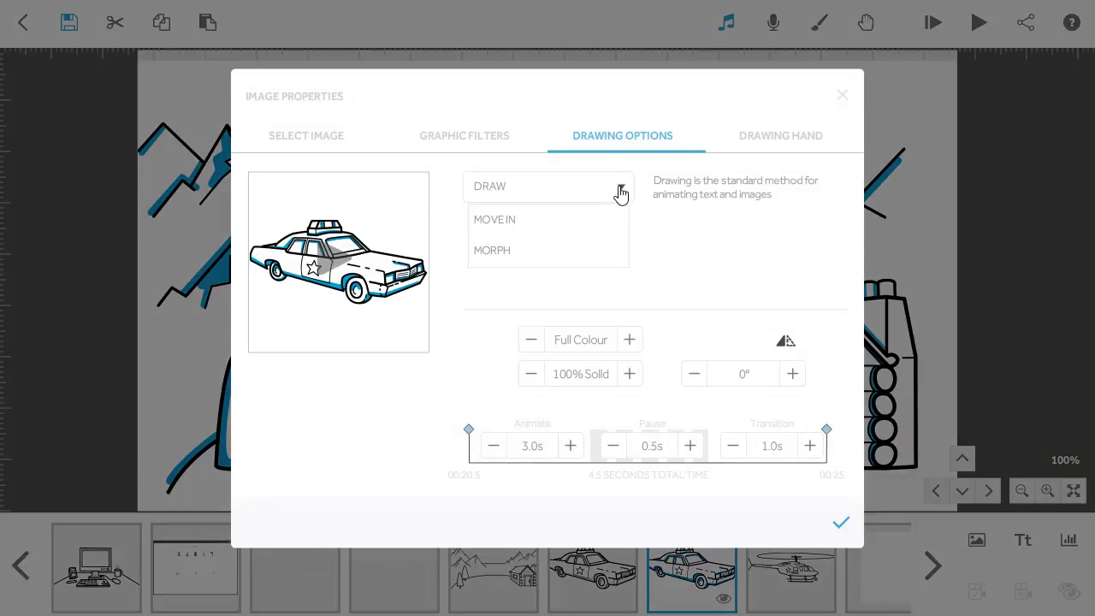
pyautogui.click(521, 258)
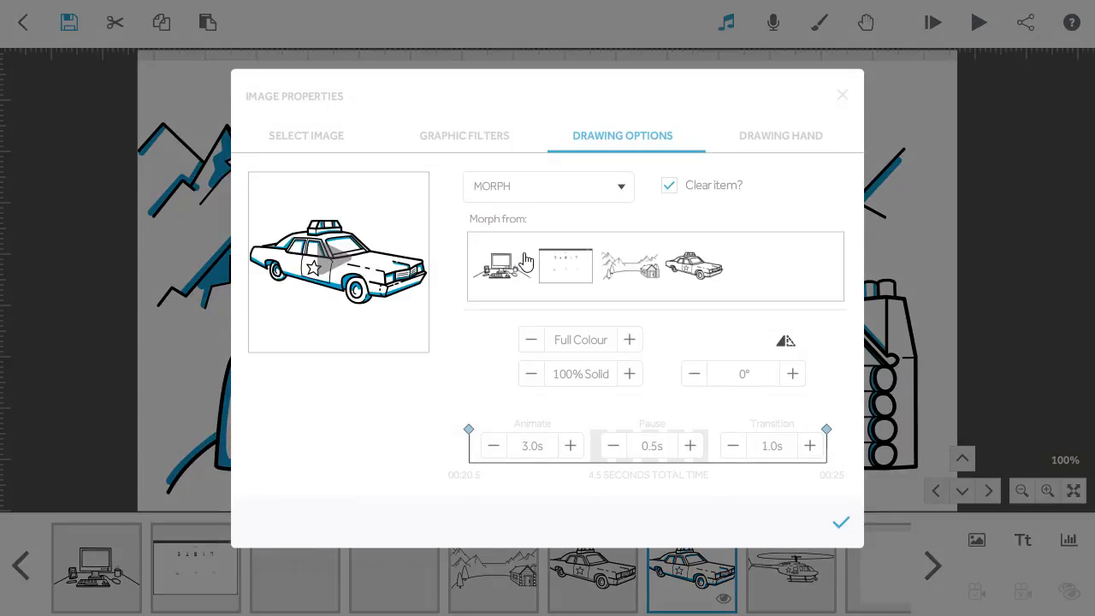
pyautogui.click(702, 276)
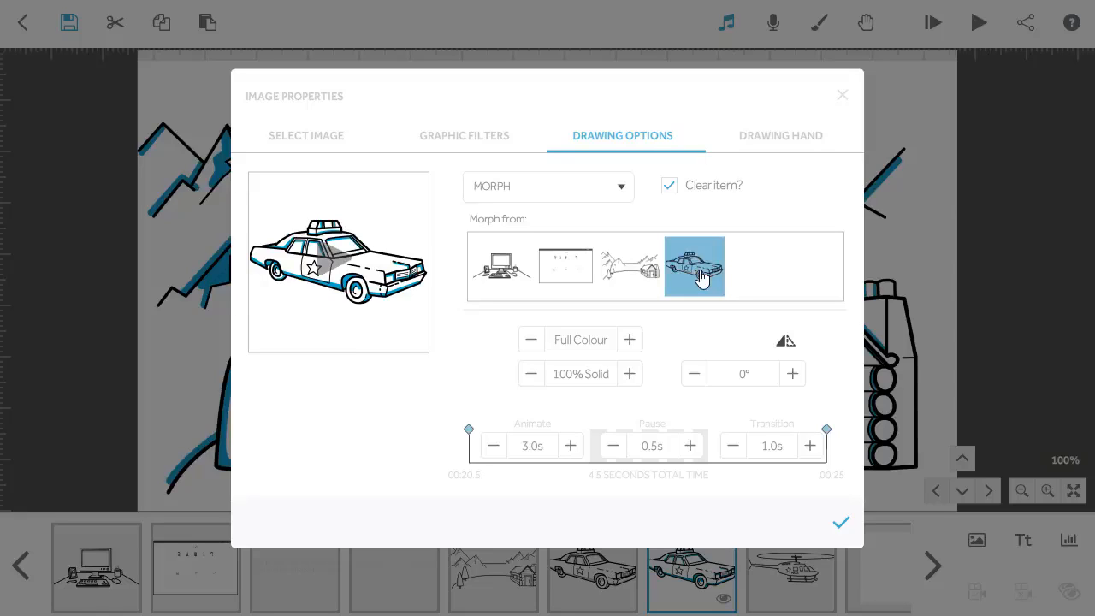
pyautogui.click(841, 523)
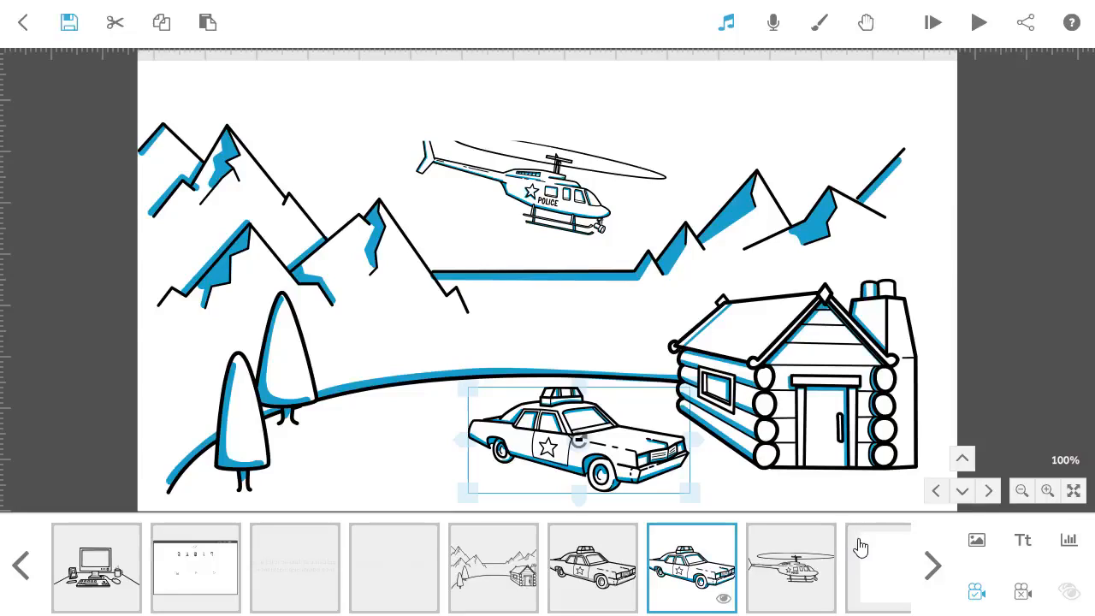
# Step: Move the blank white image in the timeline to sit between the "Create a scene" text and the mountain landscape
pyautogui.click(873, 560)
pyautogui.moveTo(870, 575); pyautogui.dragTo(478, 595)
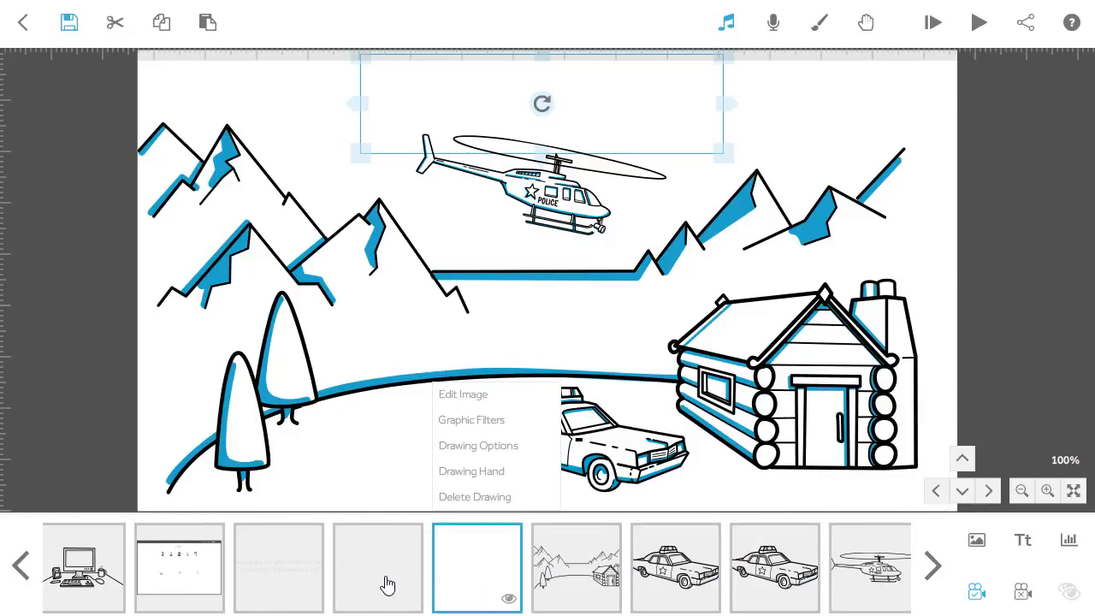
pyautogui.click(390, 587)
pyautogui.click(472, 582)
pyautogui.click(381, 579)
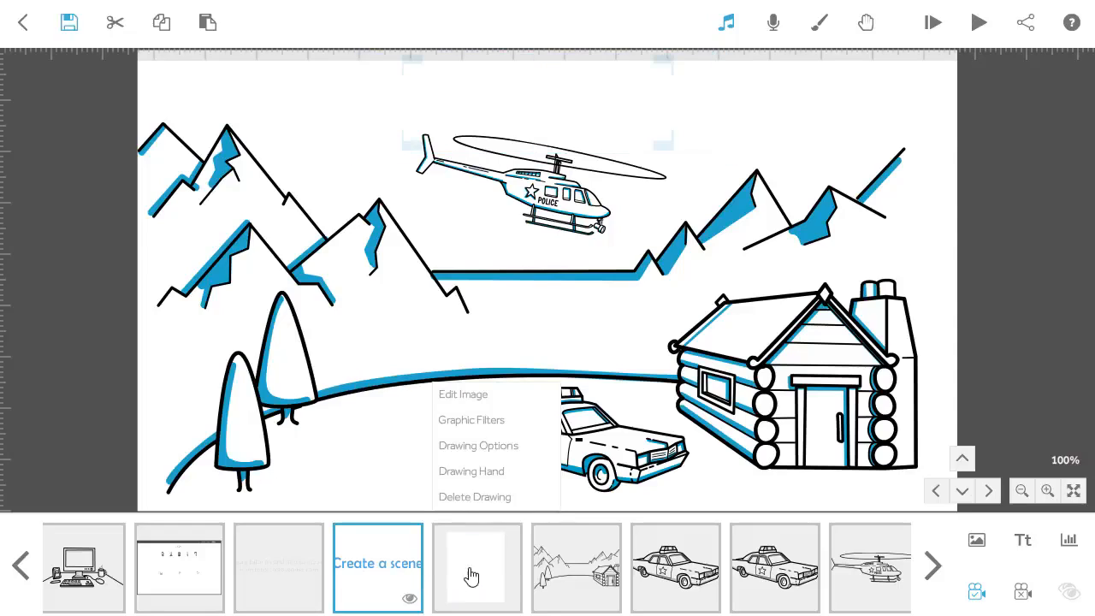
# Step: Set the blank white image's drawing hand to the eraser-holding hand from the rosie collection
pyautogui.click(473, 579)
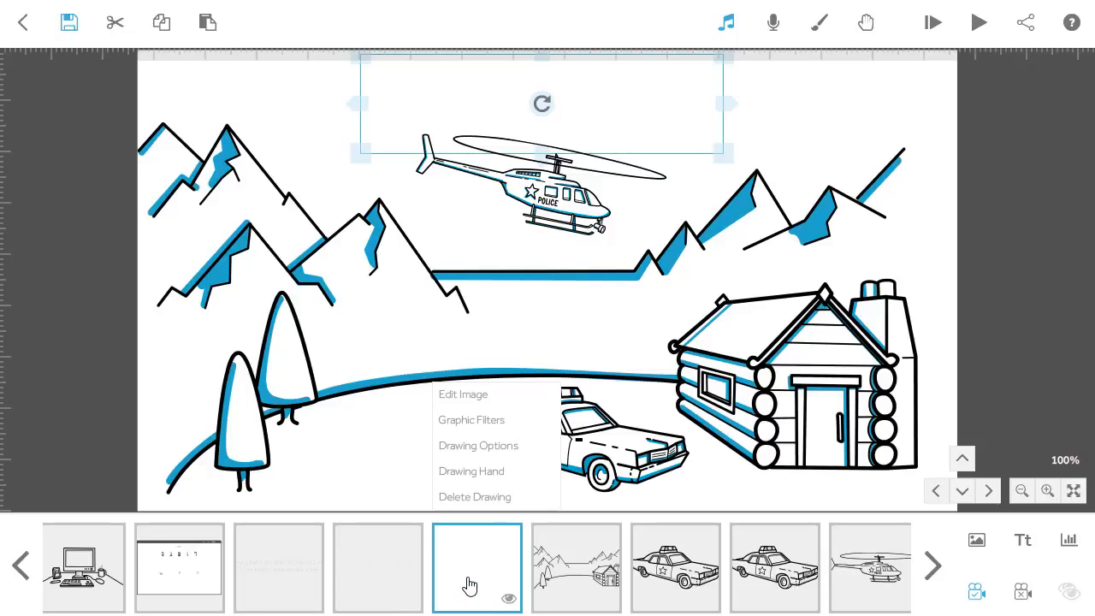
pyautogui.click(484, 476)
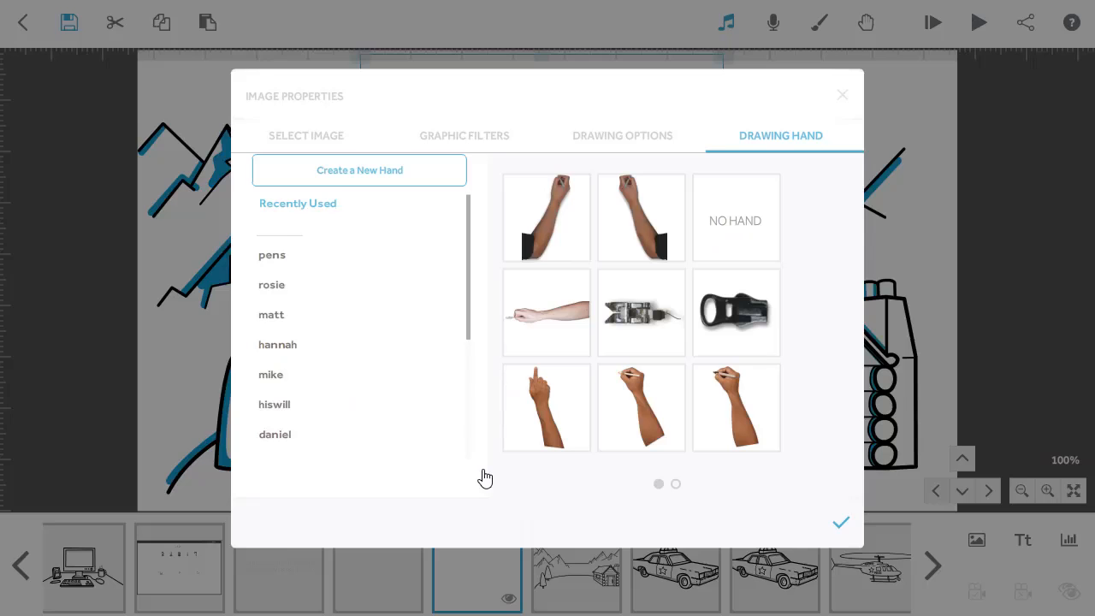
pyautogui.click(268, 407)
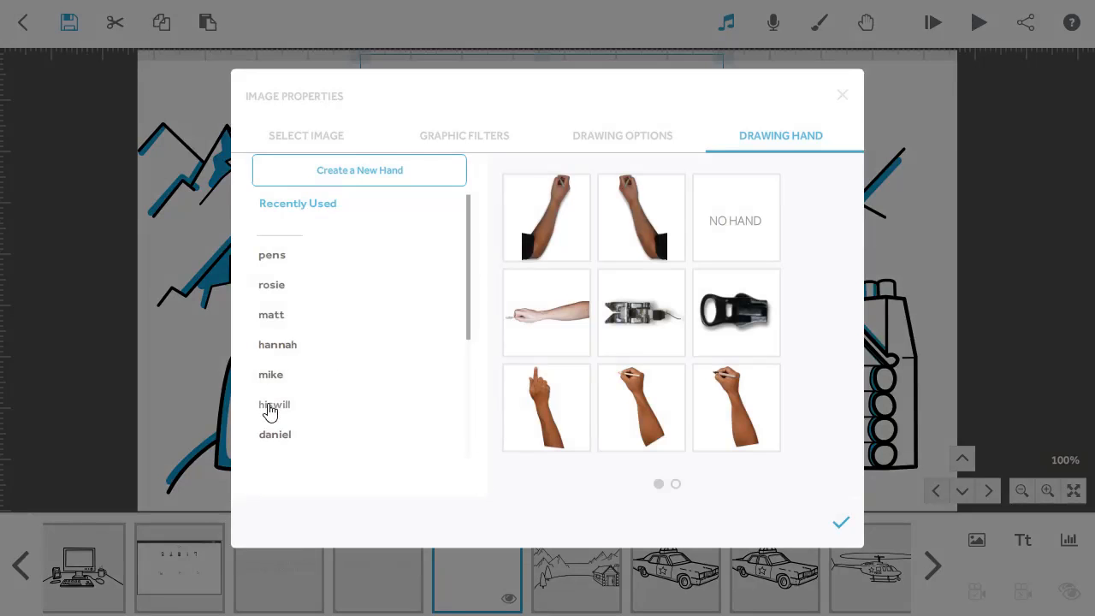
pyautogui.click(274, 288)
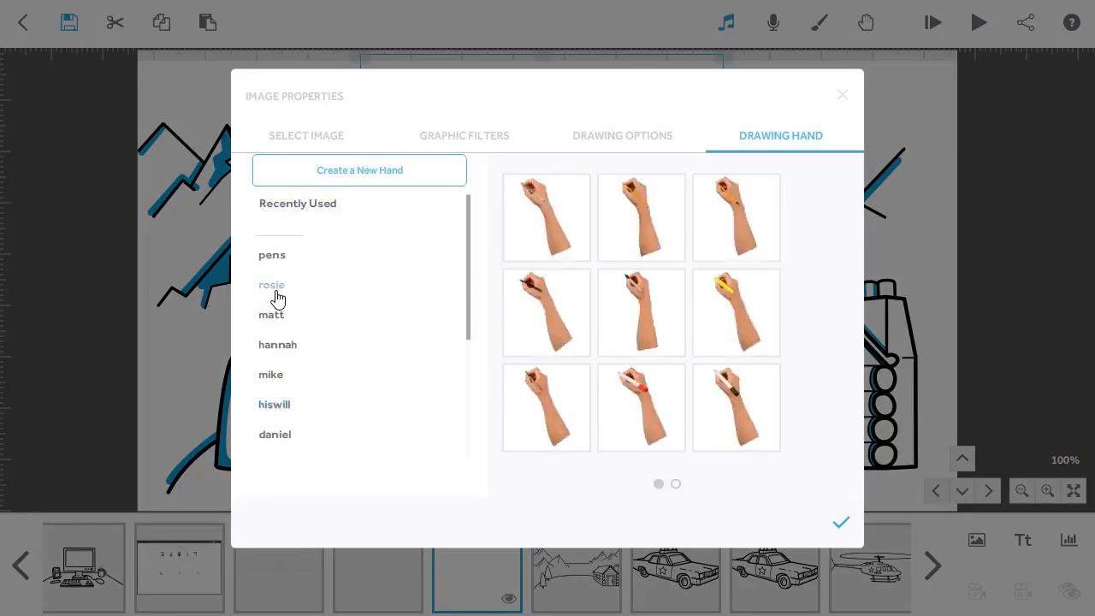
pyautogui.click(676, 484)
pyautogui.click(550, 243)
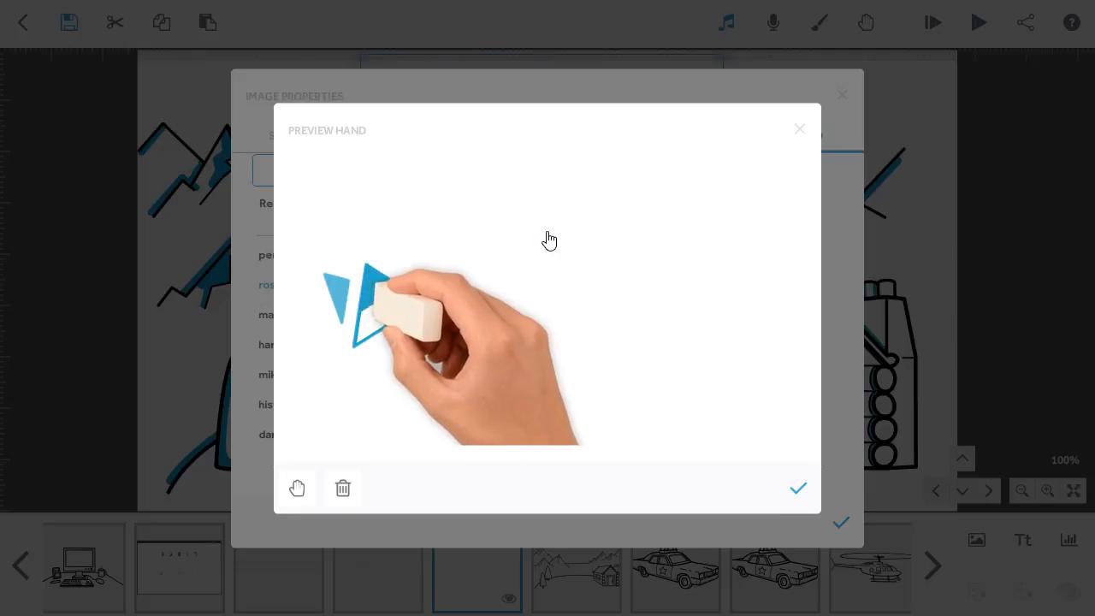
pyautogui.click(798, 492)
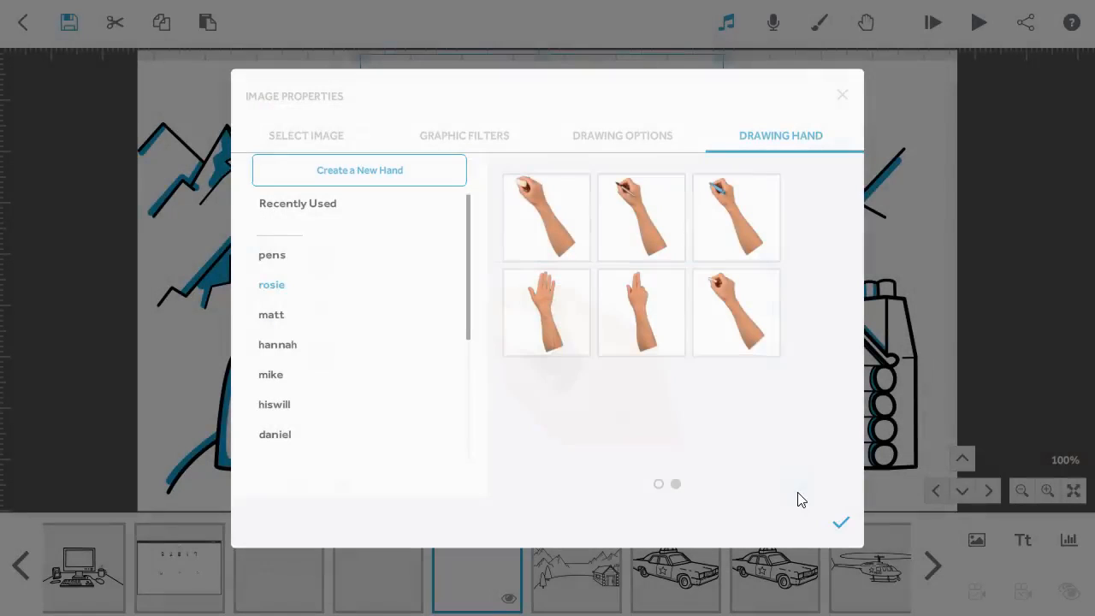
pyautogui.click(841, 524)
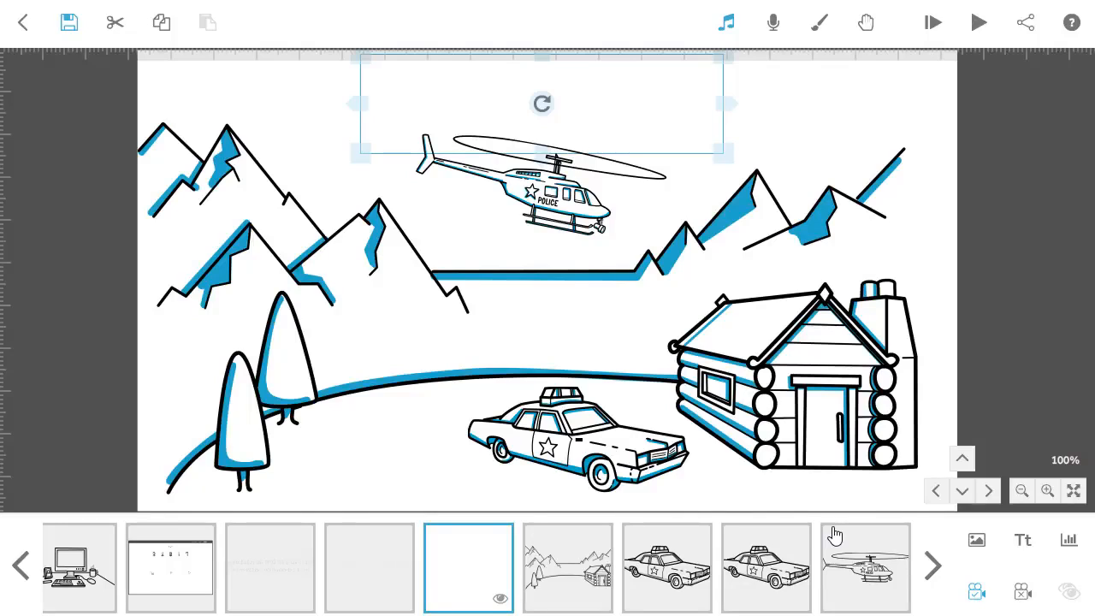
# Step: Look through the hiswill collection of drawing hands for the whole scribe without choosing one
pyautogui.click(866, 26)
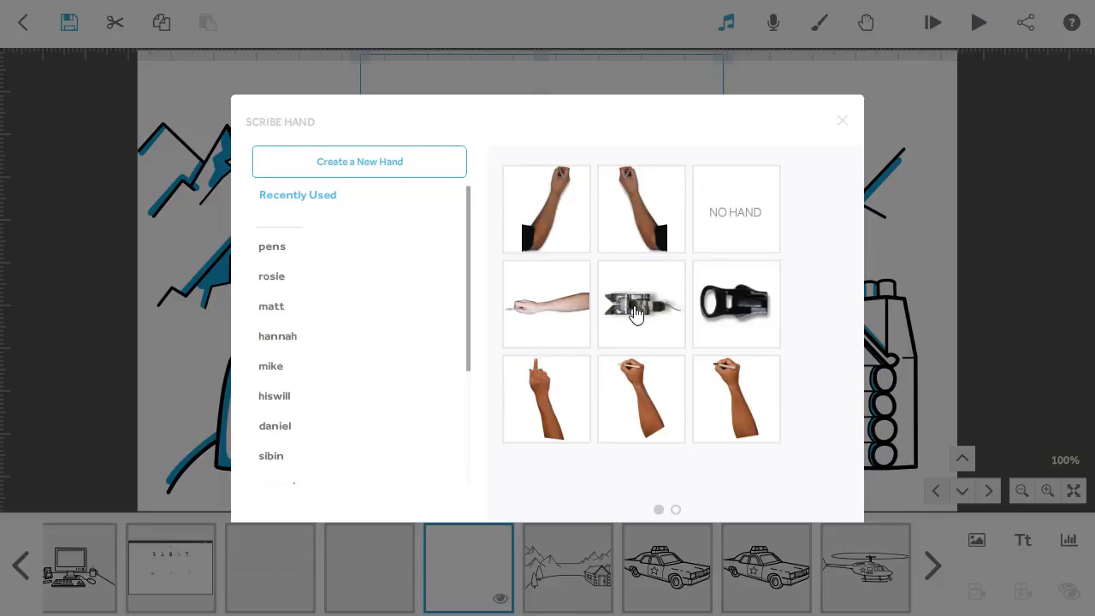
pyautogui.click(278, 400)
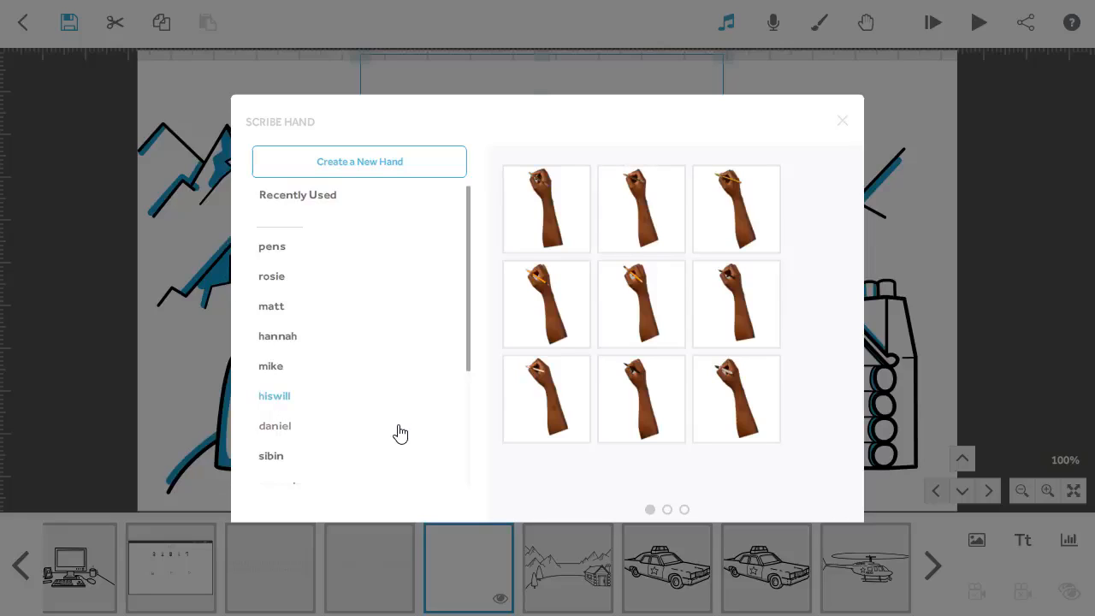
pyautogui.click(846, 125)
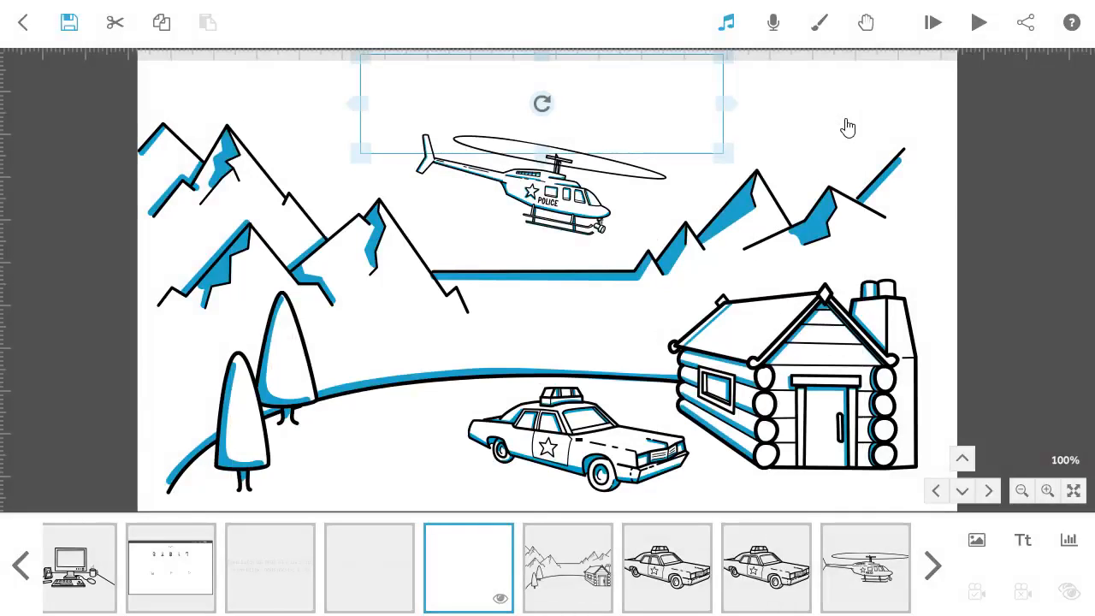
# Step: Try the dark grey textured paper and its colour palette, and restore the plain white background
pyautogui.click(820, 44)
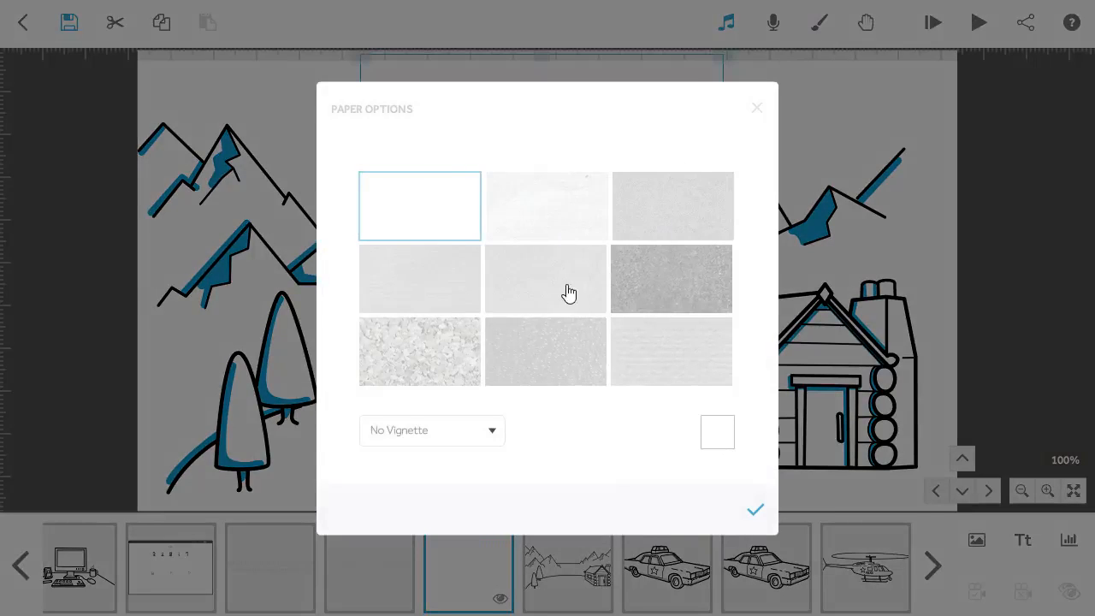
pyautogui.click(641, 284)
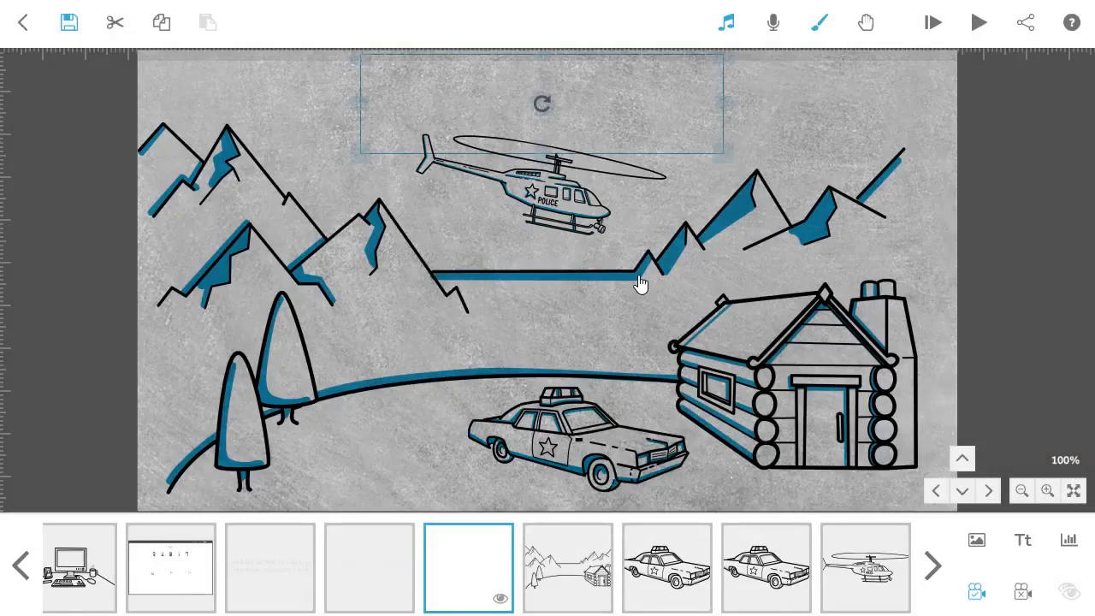
pyautogui.click(820, 41)
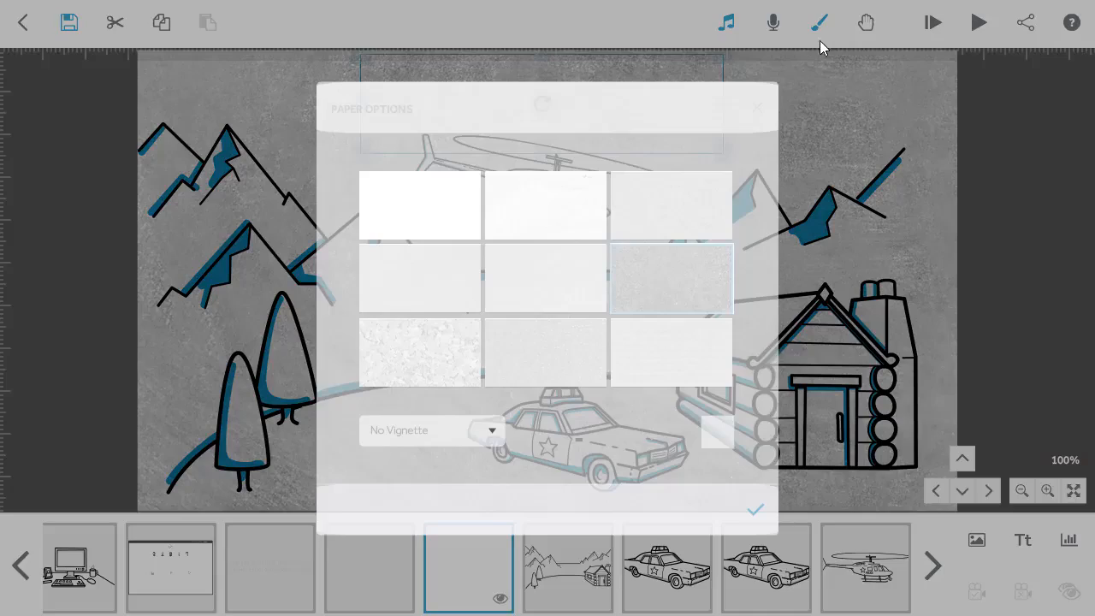
pyautogui.click(726, 438)
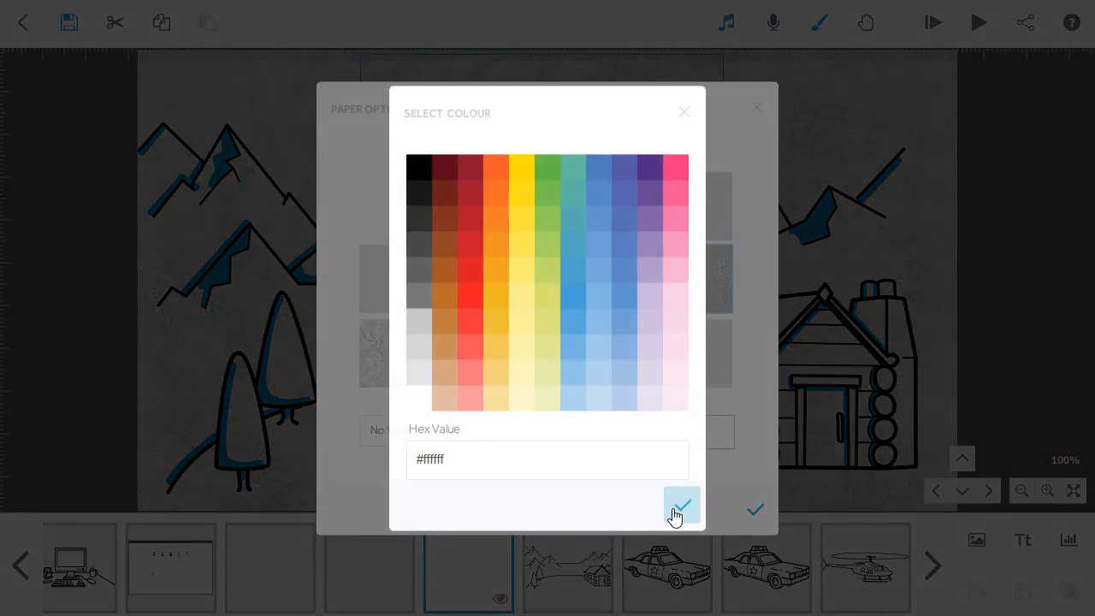
pyautogui.click(677, 512)
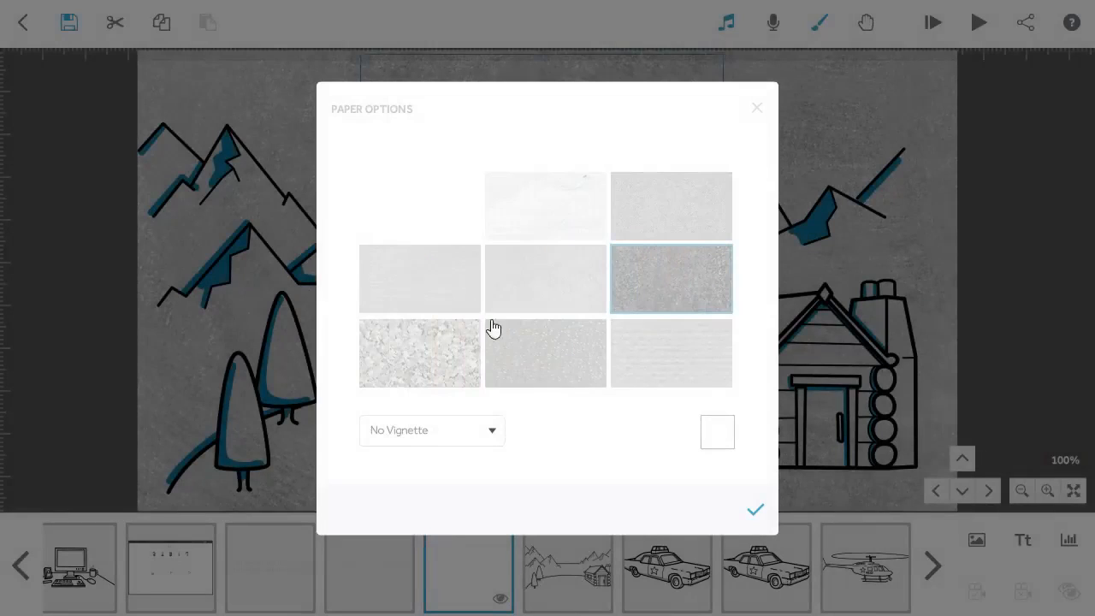
pyautogui.click(411, 212)
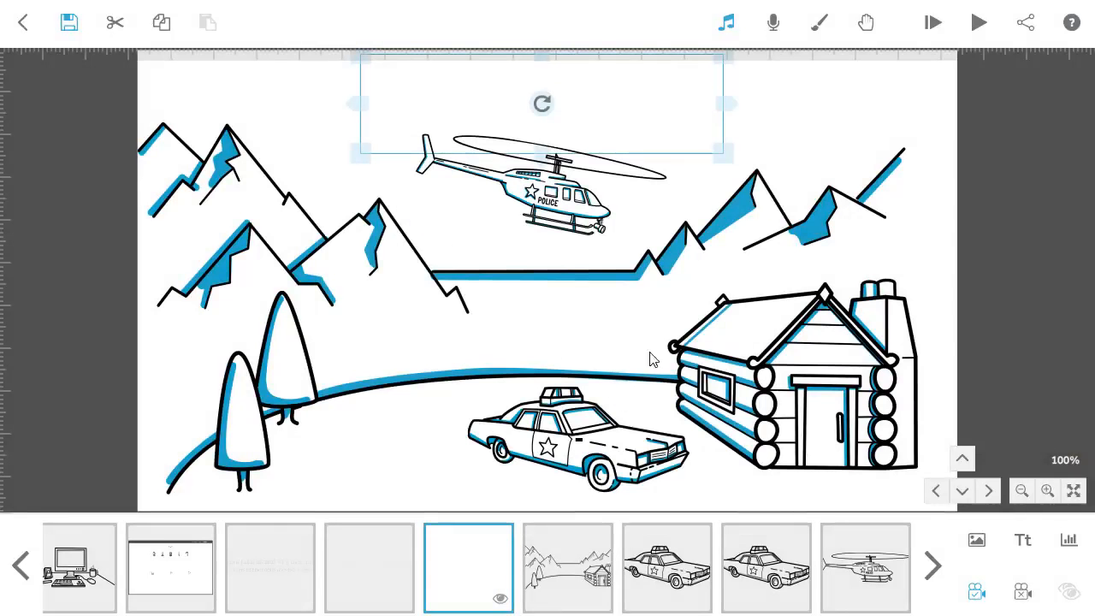
# Step: Deselect the blank image and preview the whole scribe from the beginning
pyautogui.click(828, 127)
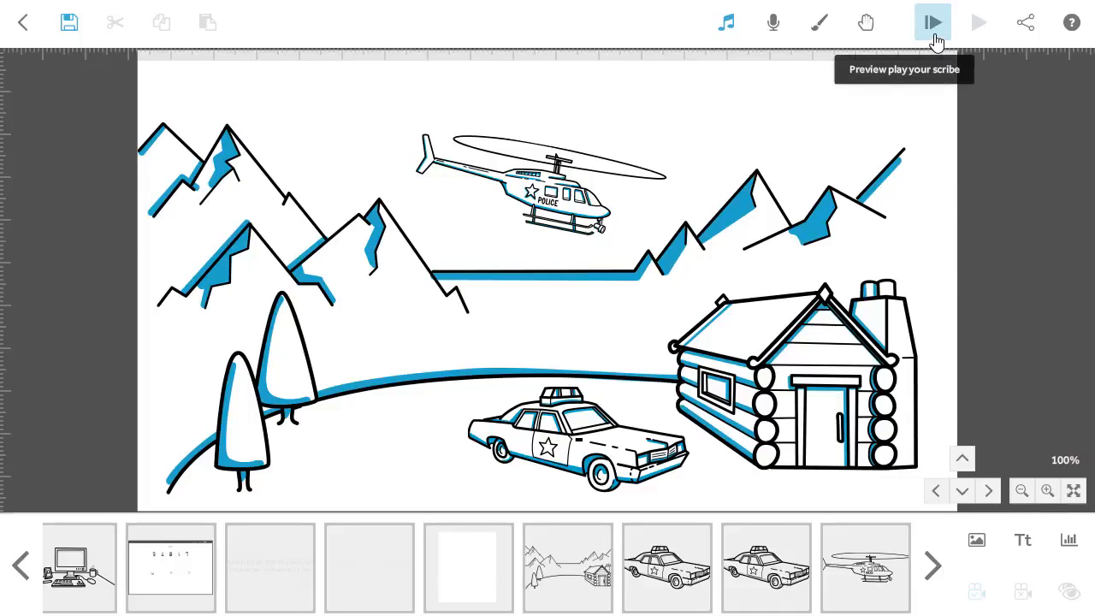
pyautogui.click(933, 24)
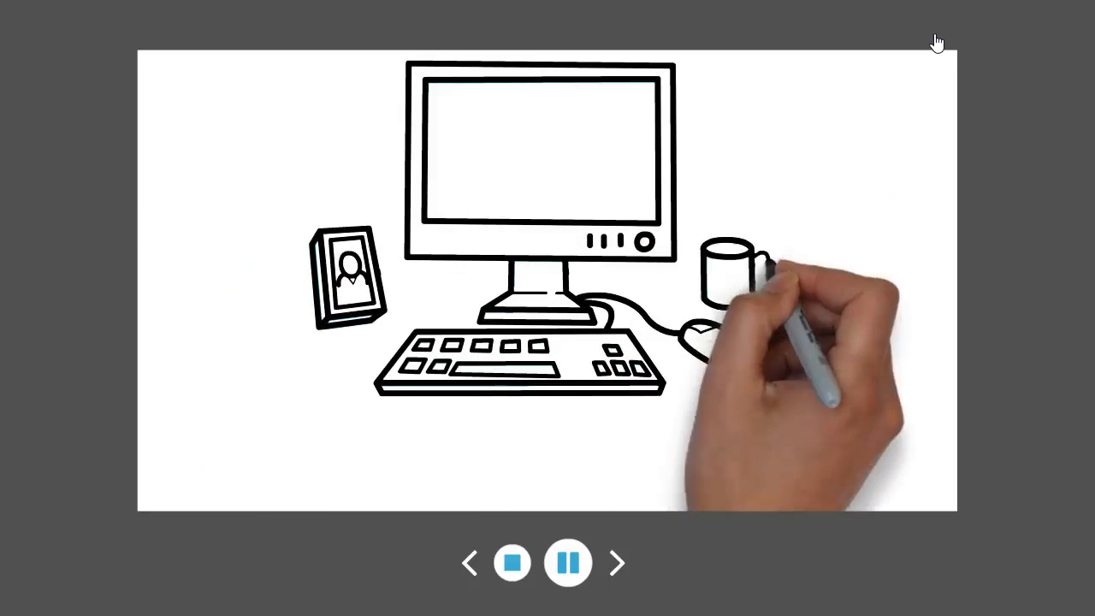